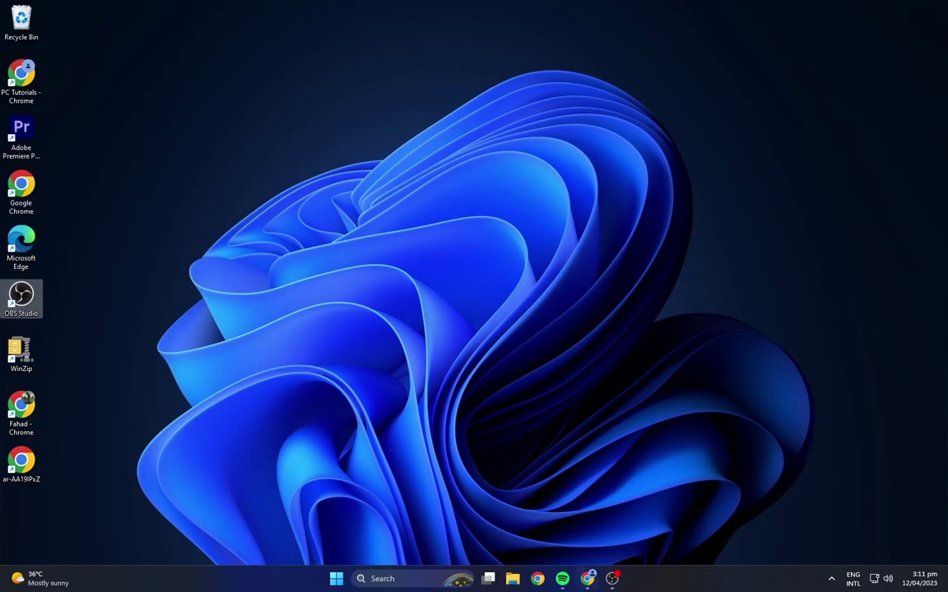
# - Download the Rainmeter 4.5.17 installer and the Droptop Basic Version skin in Chrome
pyautogui.click(587, 580)
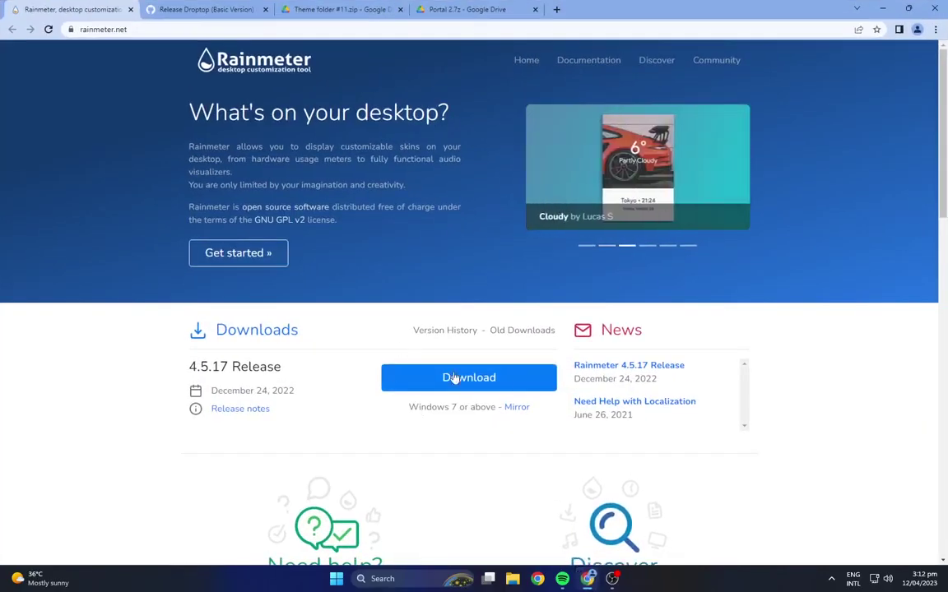
pyautogui.click(454, 378)
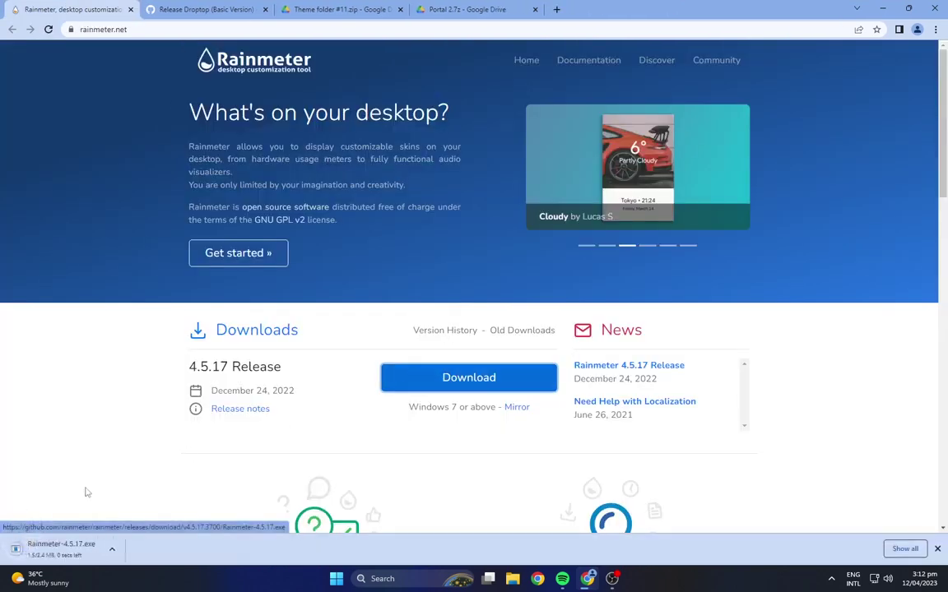
pyautogui.click(212, 9)
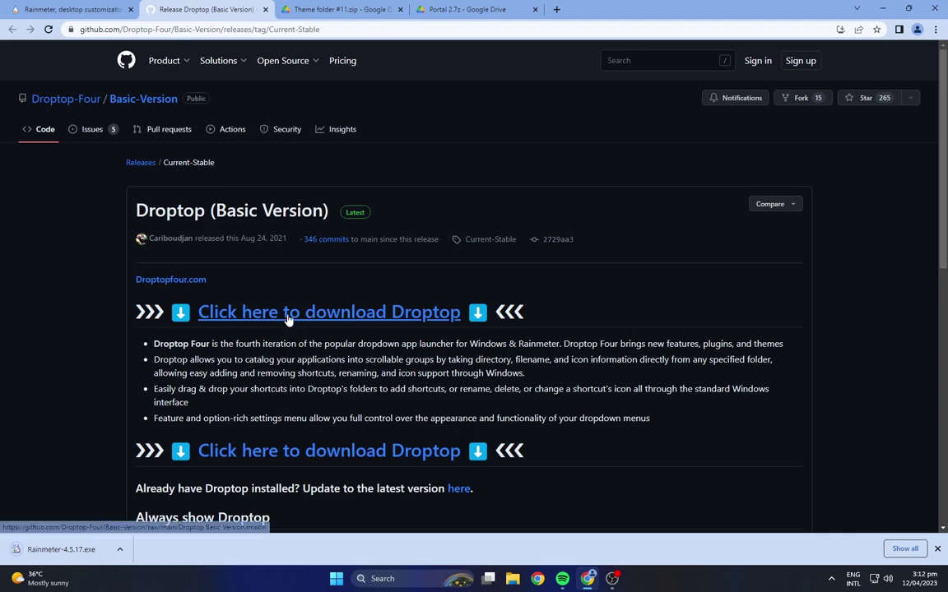
pyautogui.click(289, 320)
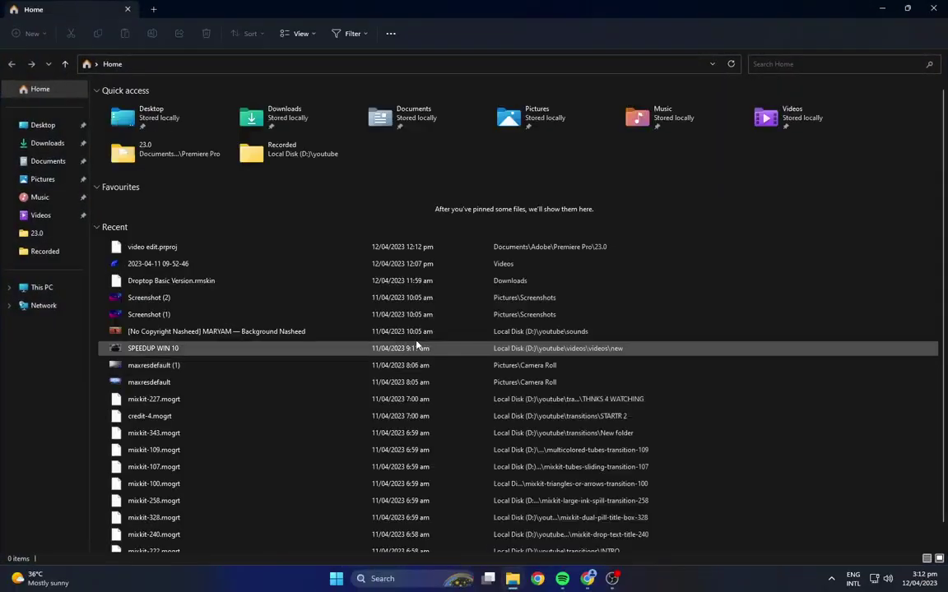
# - Run Rainmeter-4.5.17.exe from Downloads as administrator, install it and launch Rainmeter
pyautogui.click(286, 125)
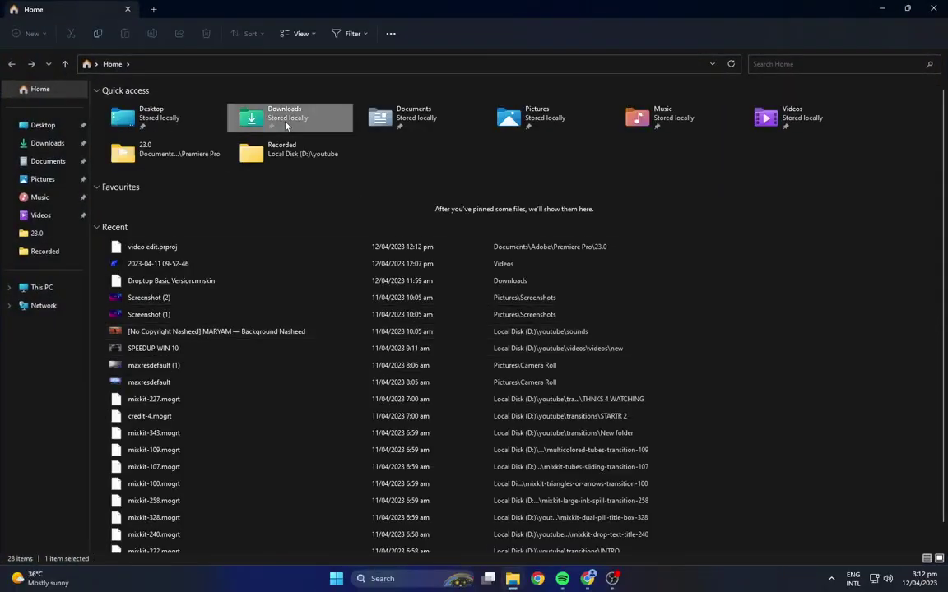
pyautogui.doubleClick(286, 125)
pyautogui.click(128, 148)
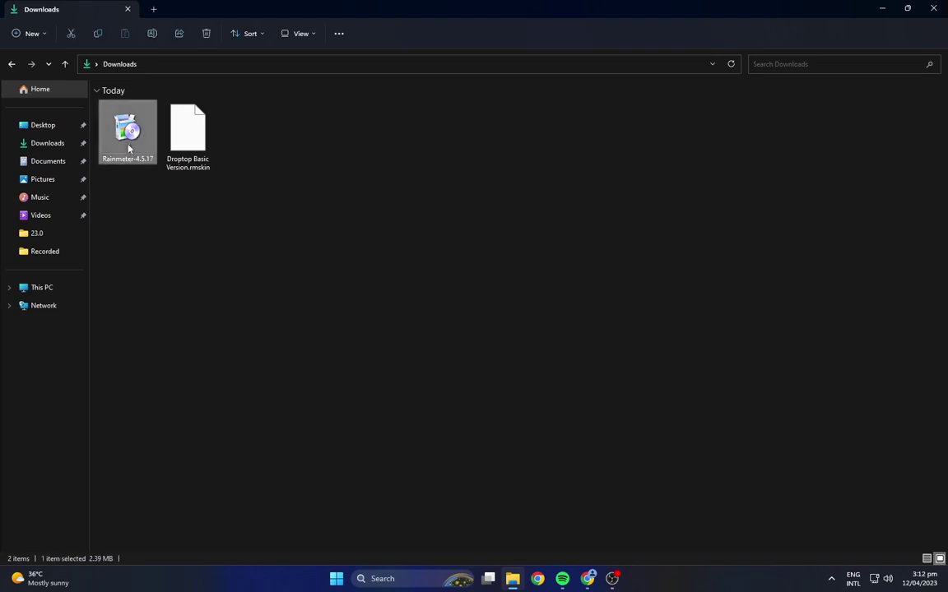
pyautogui.rightClick(129, 145)
pyautogui.click(153, 200)
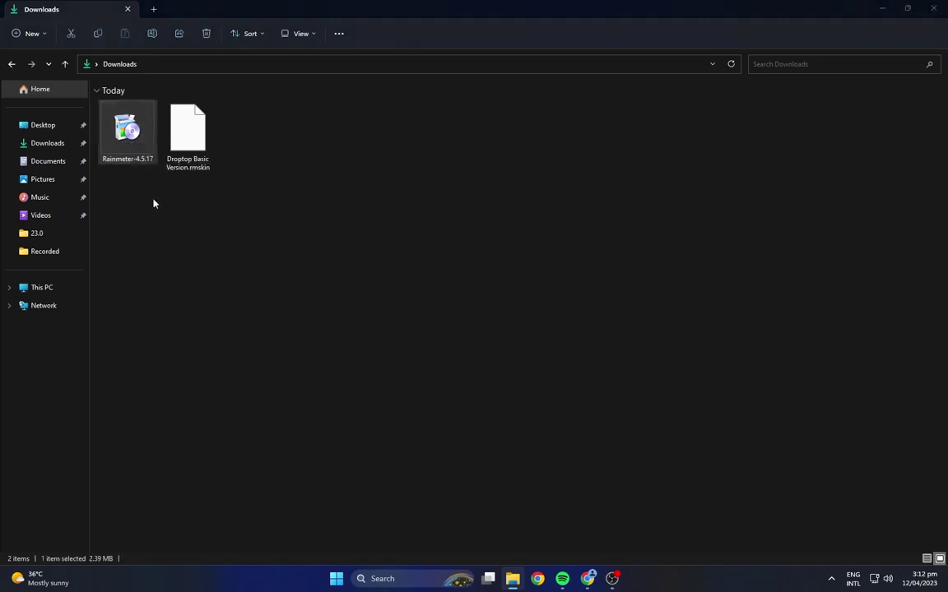
pyautogui.click(535, 378)
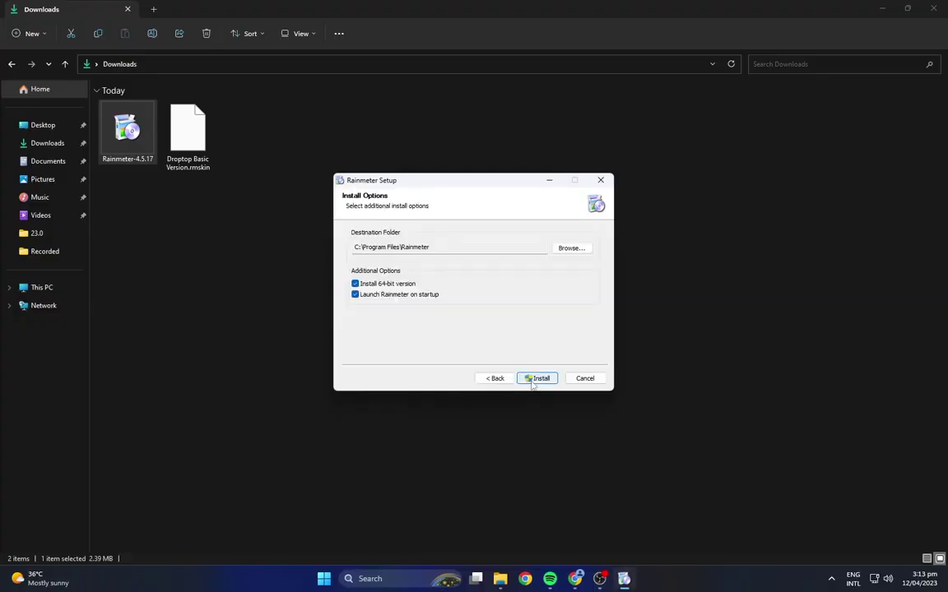
pyautogui.click(535, 378)
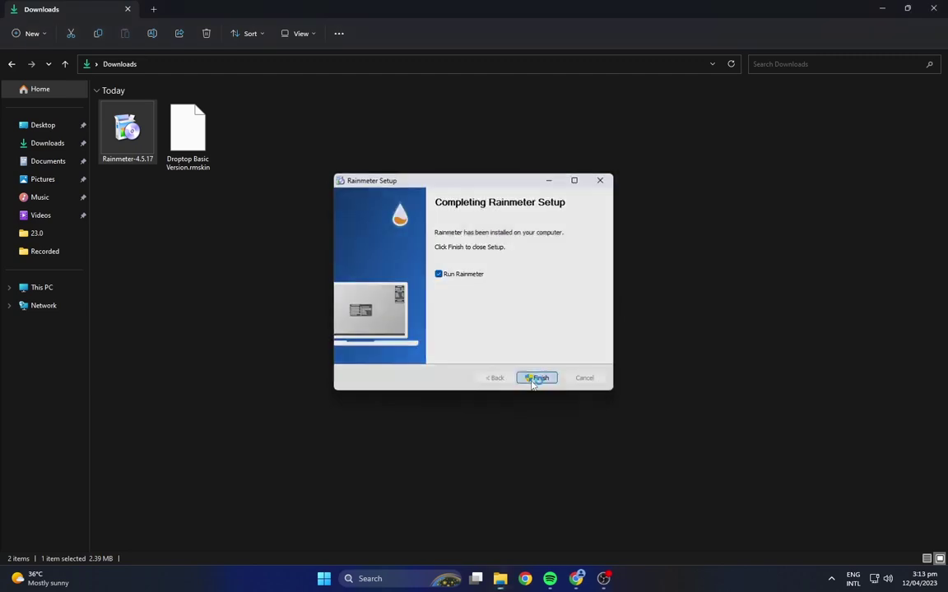
pyautogui.click(535, 380)
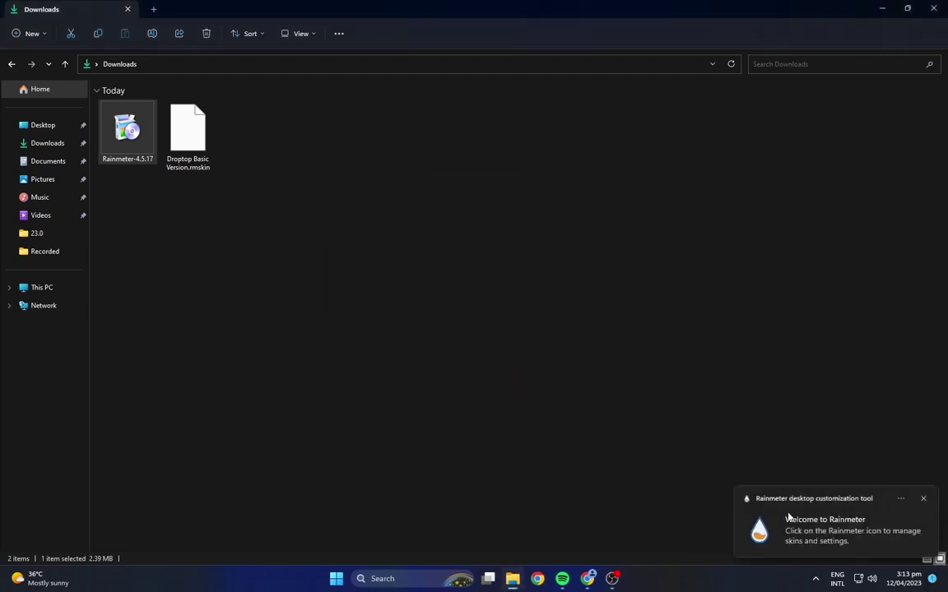
# - Unload the illustro Welcome, Disk, System and Clock skins from the desktop
pyautogui.press('super+d')
pyautogui.rightClick(579, 352)
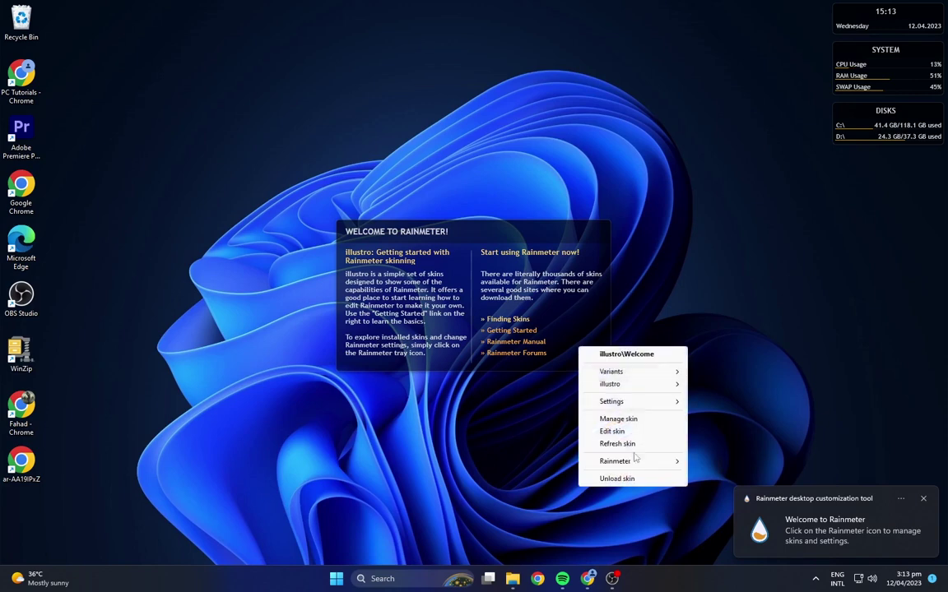
pyautogui.click(641, 481)
pyautogui.rightClick(849, 138)
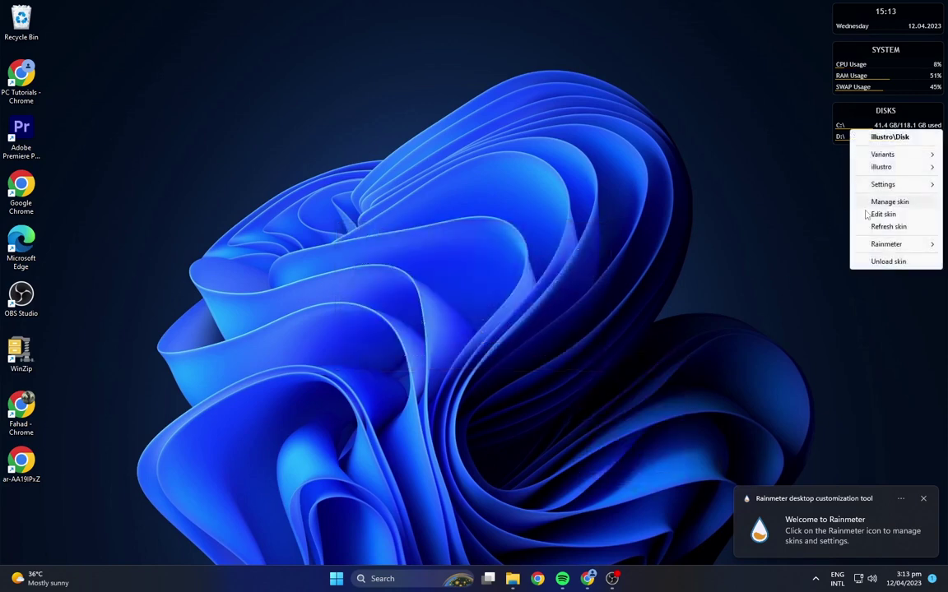
pyautogui.click(880, 262)
pyautogui.rightClick(842, 63)
pyautogui.click(873, 199)
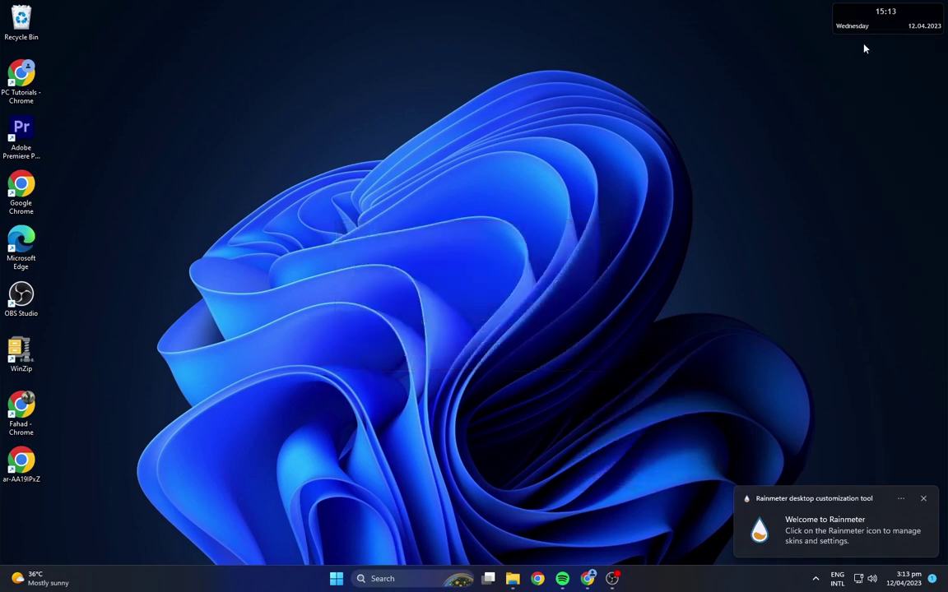
pyautogui.rightClick(852, 24)
pyautogui.click(890, 153)
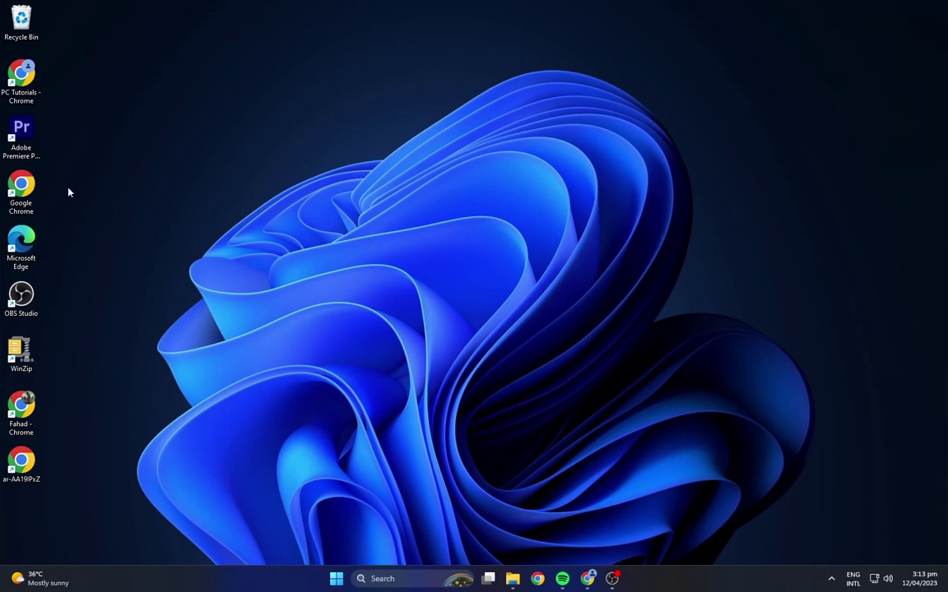
# - Hide the desktop icons
pyautogui.rightClick(115, 78)
pyautogui.moveTo(173, 84)
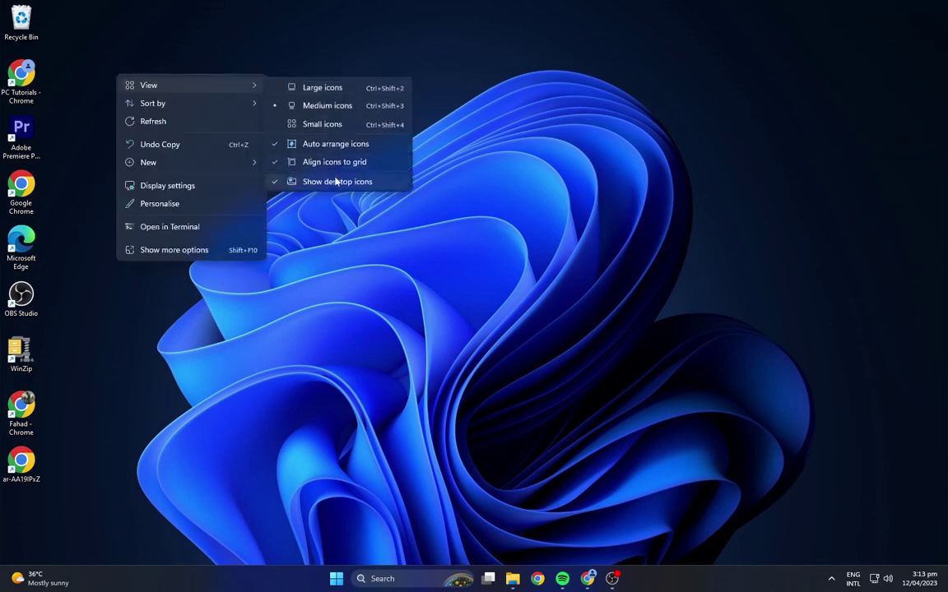
pyautogui.click(308, 182)
# - Turn on Automatically hide the taskbar in Taskbar settings and close Settings
pyautogui.rightClick(656, 573)
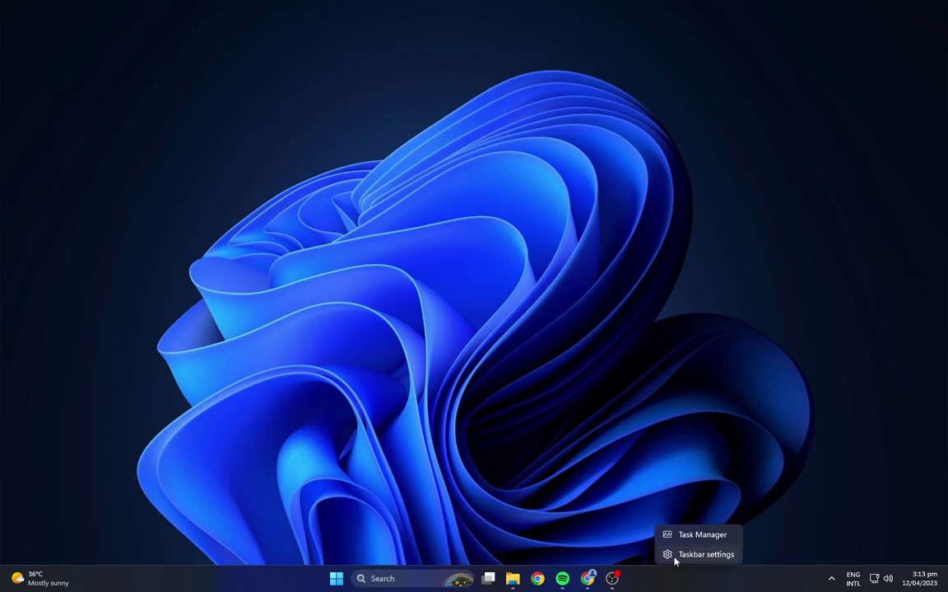
pyautogui.click(673, 555)
pyautogui.click(334, 433)
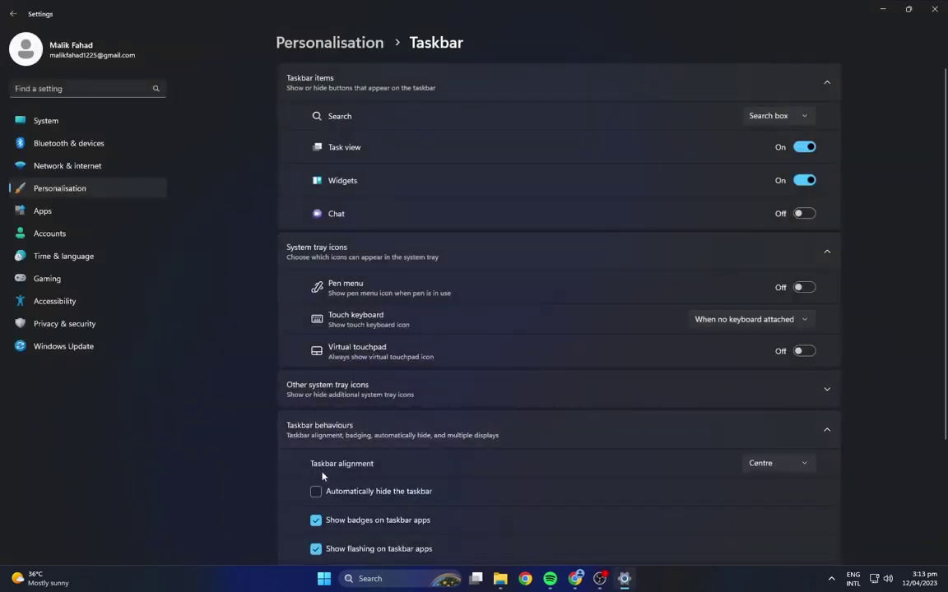
pyautogui.click(359, 485)
pyautogui.scroll(-3, 448, 432)
pyautogui.scroll(1, 338, 354)
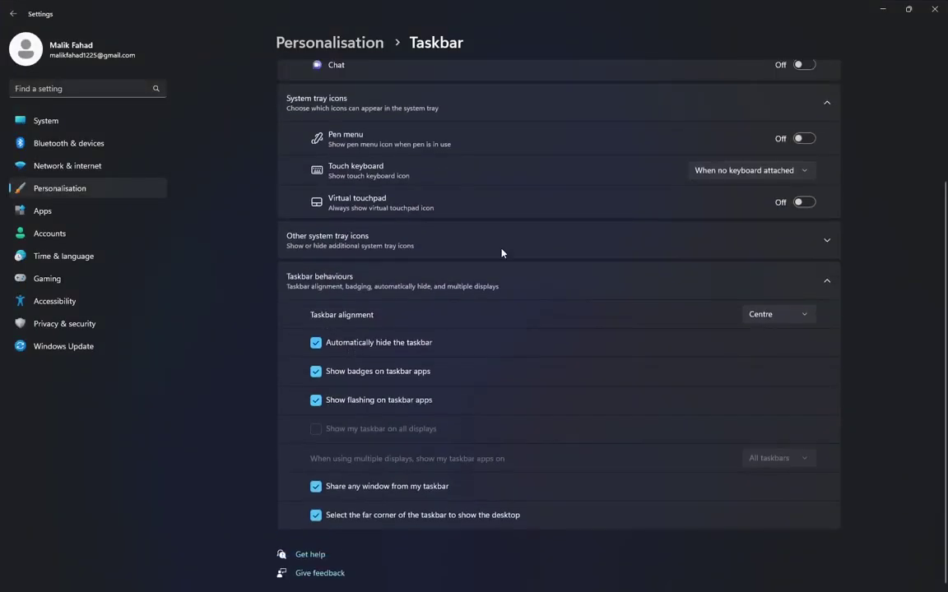
pyautogui.click(933, 9)
# - Install Droptop Basic Version.rmskin with SkinInstaller, then minimize the Downloads window
pyautogui.click(463, 579)
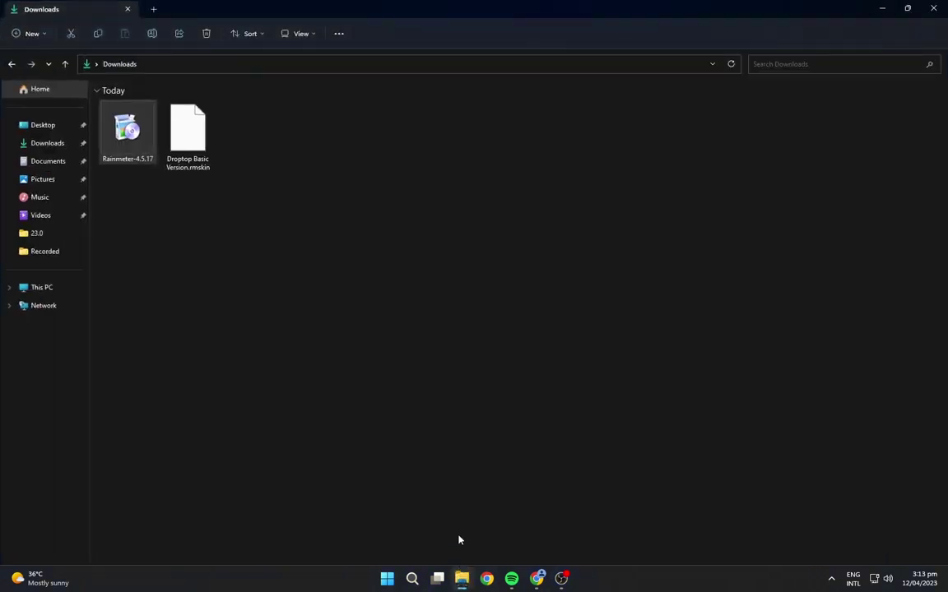
pyautogui.rightClick(193, 148)
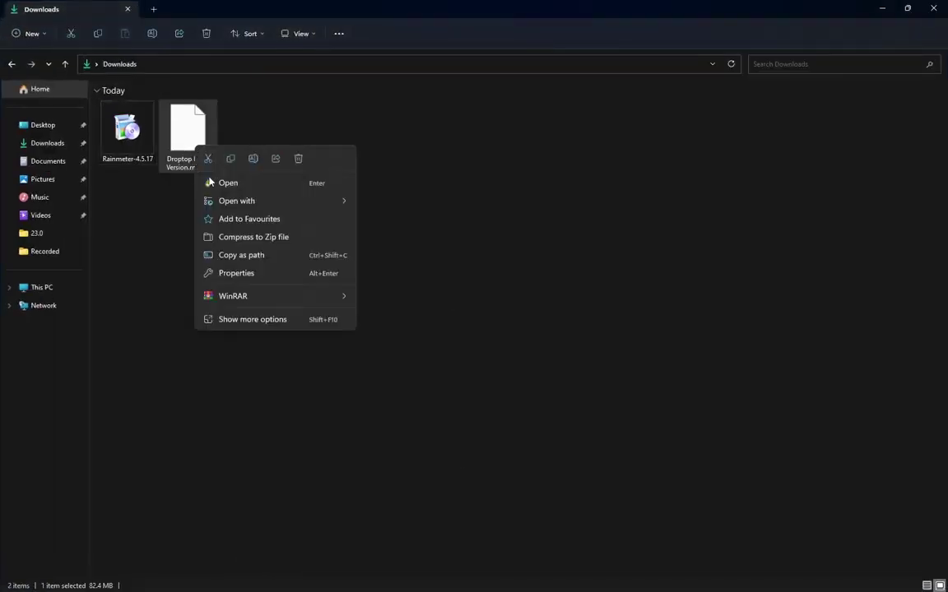
pyautogui.moveTo(240, 198)
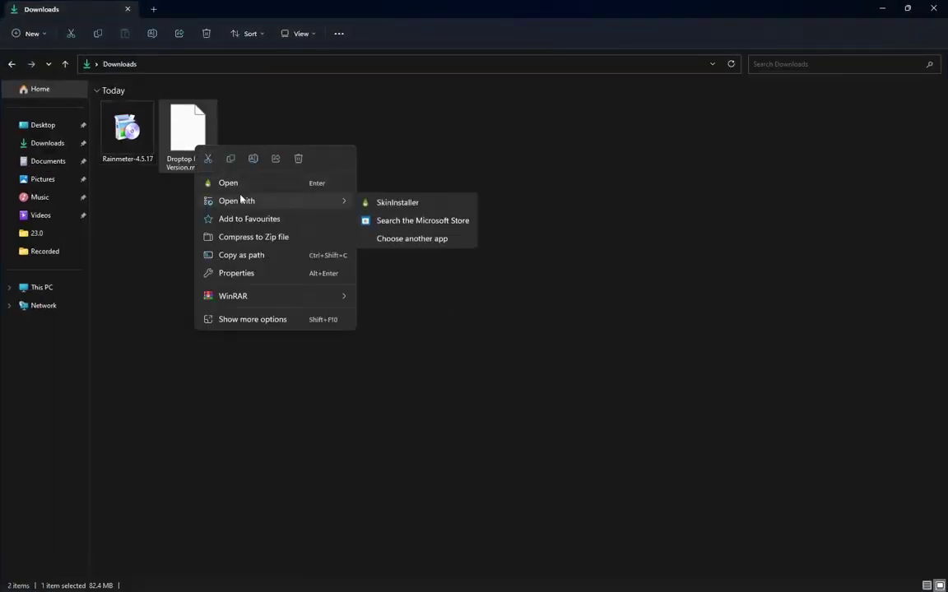
pyautogui.click(421, 207)
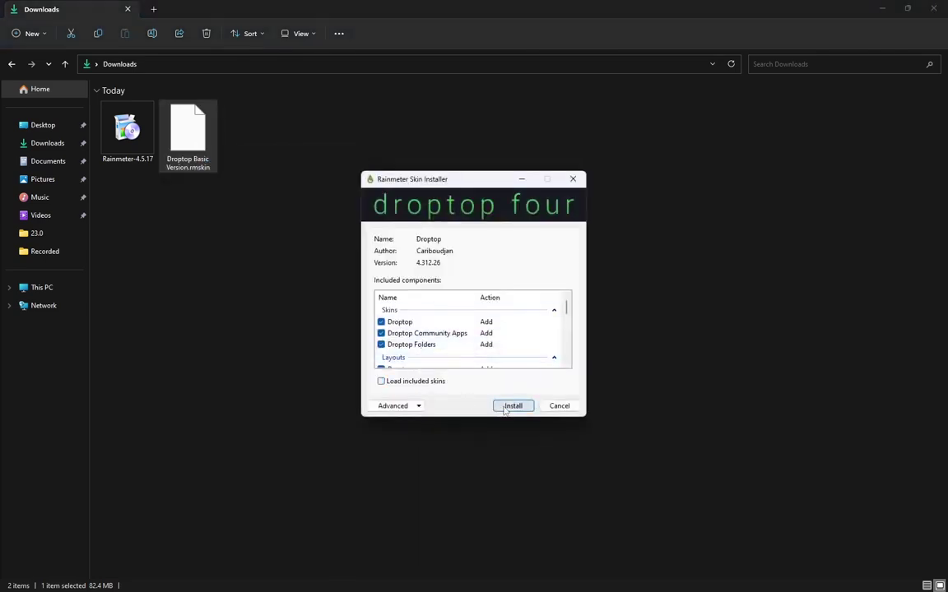
pyautogui.click(511, 407)
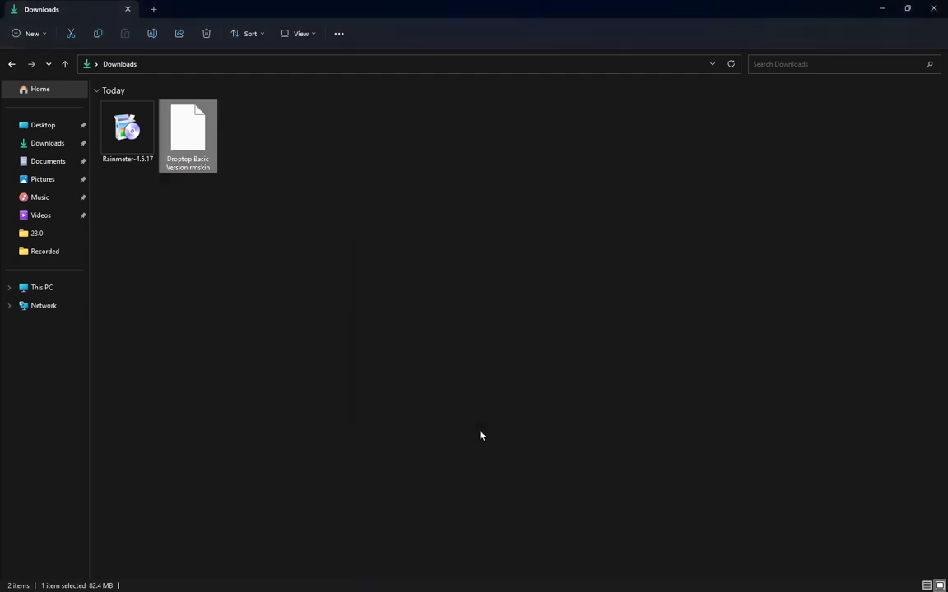
pyautogui.click(882, 9)
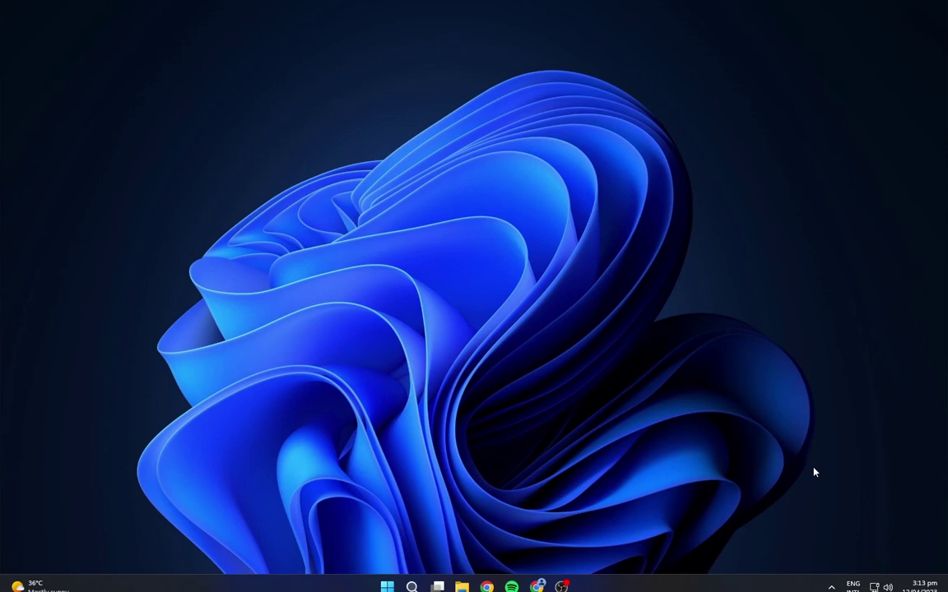
# - Refresh all skins in the Rainmeter manager and load the saved Droptop layout
pyautogui.click(833, 578)
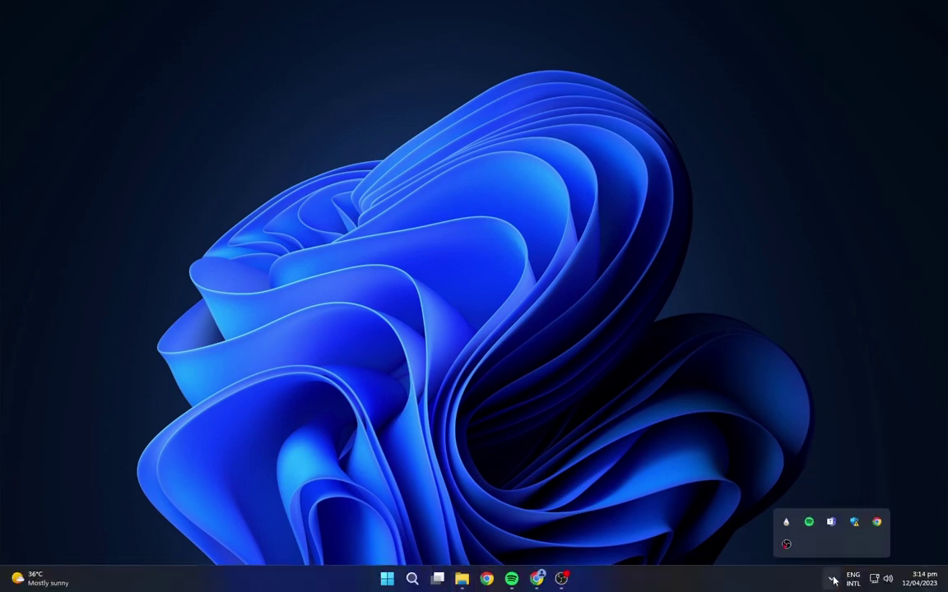
pyautogui.click(789, 521)
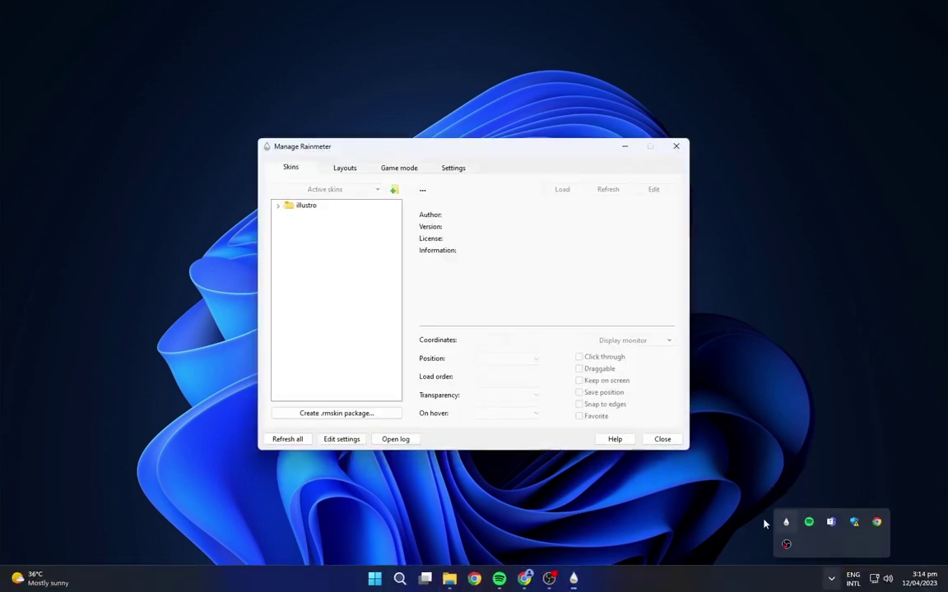
pyautogui.click(288, 439)
pyautogui.click(335, 169)
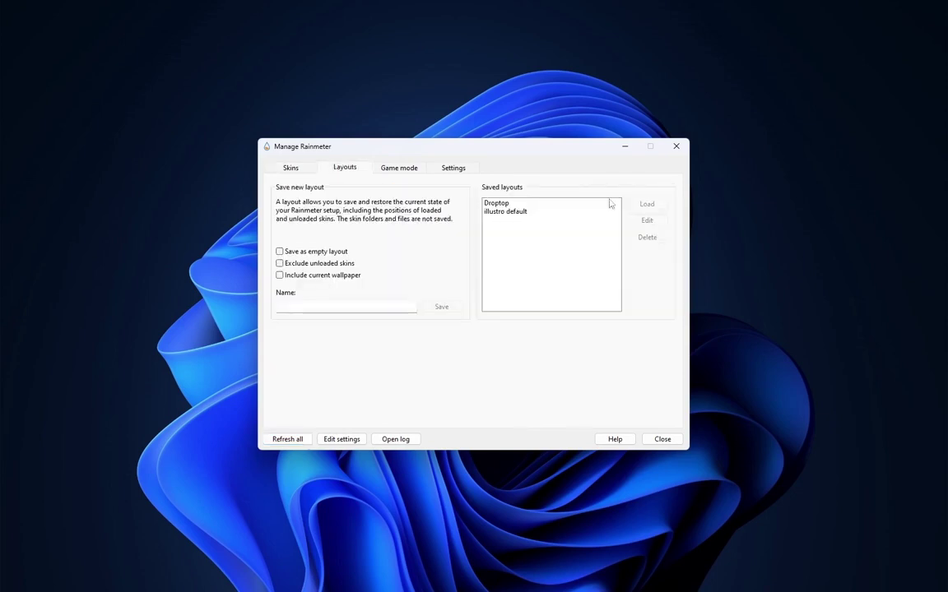
pyautogui.click(505, 204)
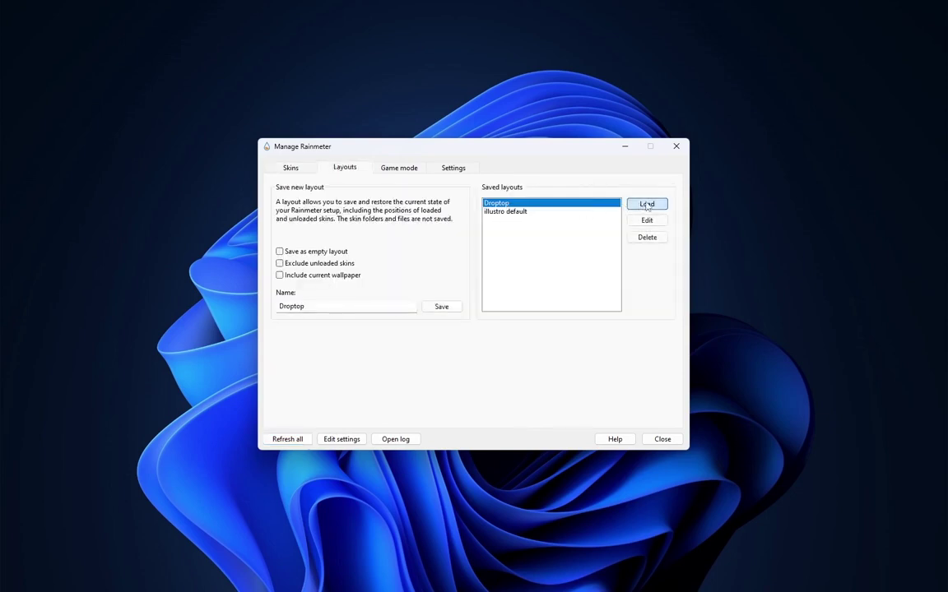
pyautogui.click(647, 205)
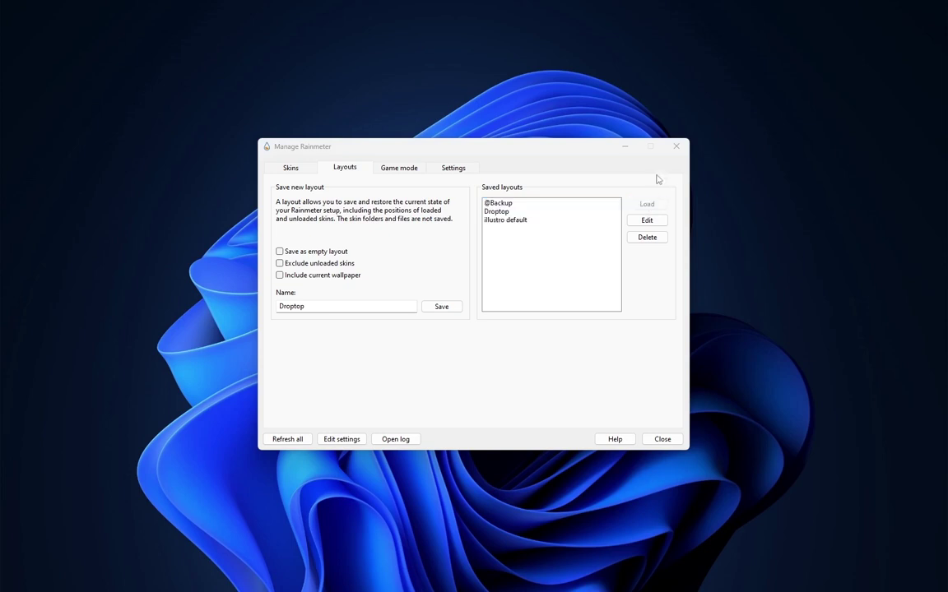
# - Enable the Big Sur theme for the Droptop bar from its Themes menu
pyautogui.click(676, 148)
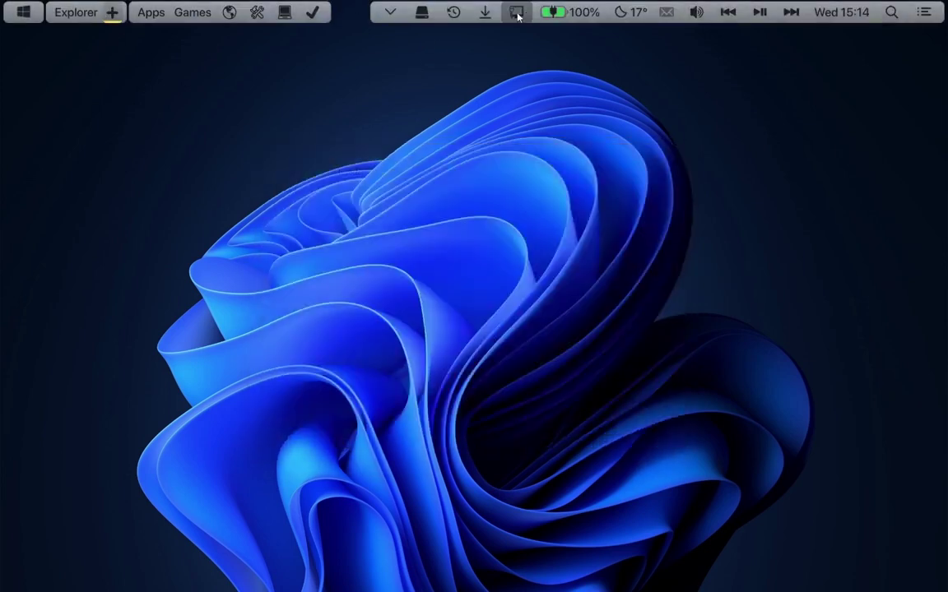
pyautogui.click(22, 14)
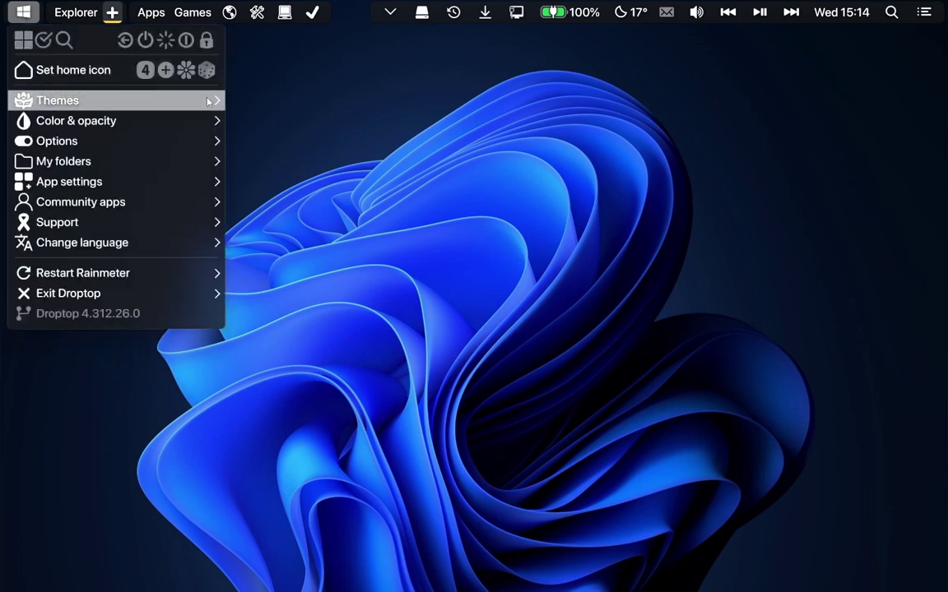
pyautogui.click(182, 91)
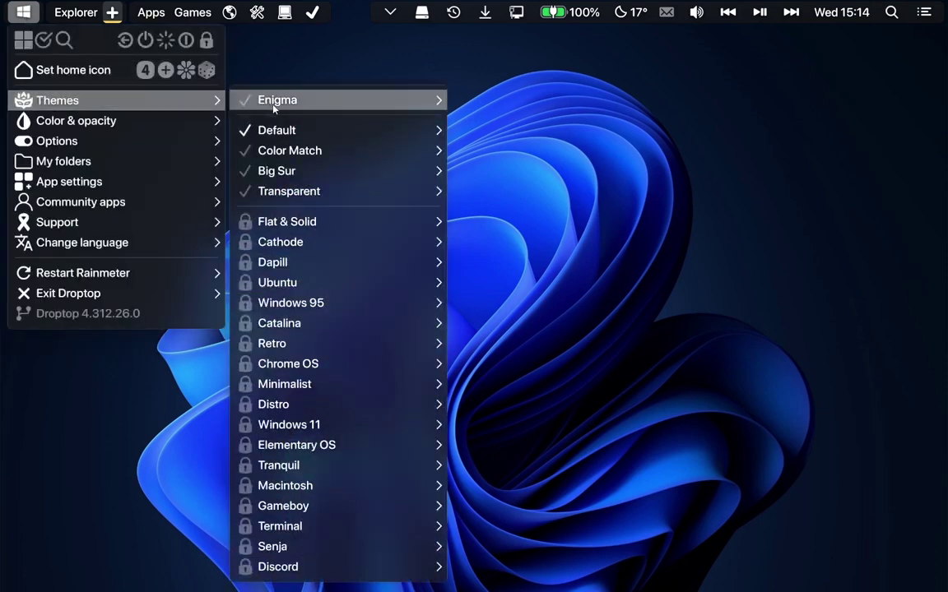
pyautogui.click(430, 173)
pyautogui.click(471, 173)
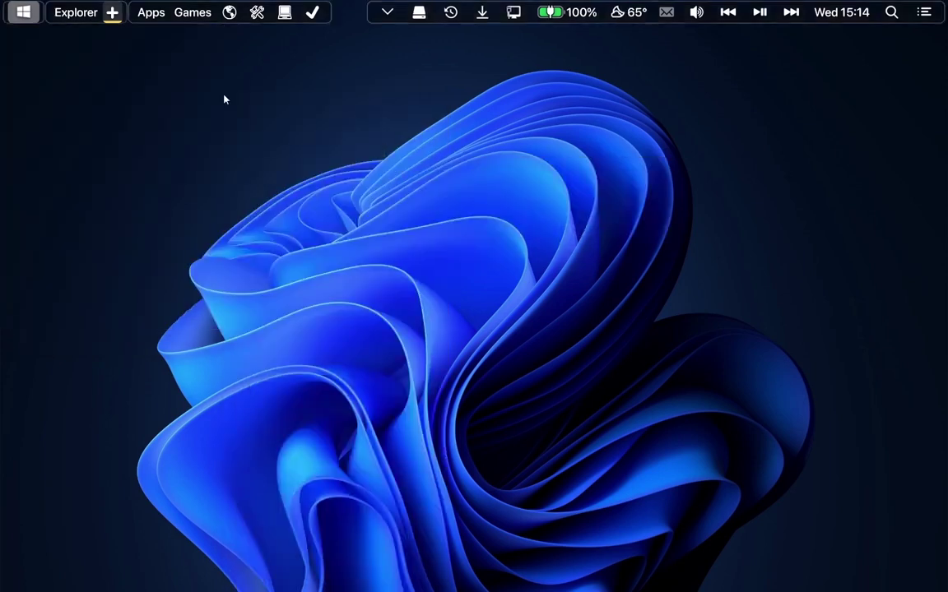
# - Set the Droptop bar mode to Only show on the desktop
pyautogui.click(26, 12)
pyautogui.click(26, 12)
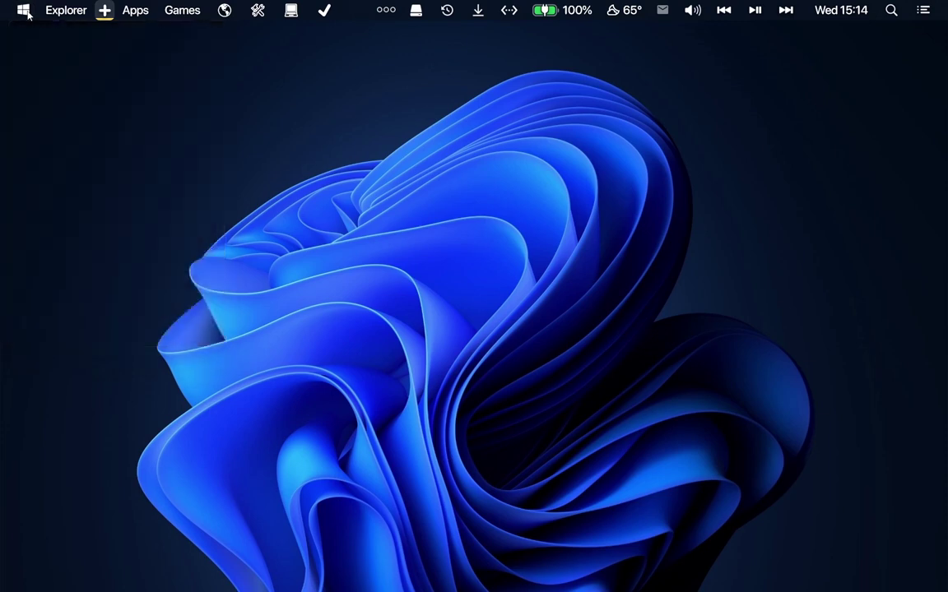
pyautogui.click(25, 12)
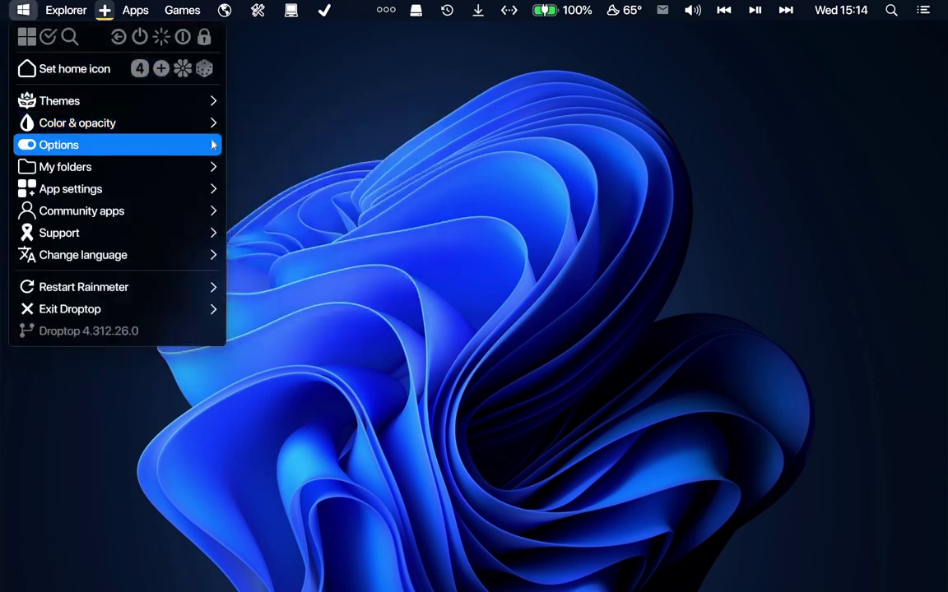
pyautogui.moveTo(124, 145)
pyautogui.moveTo(381, 147)
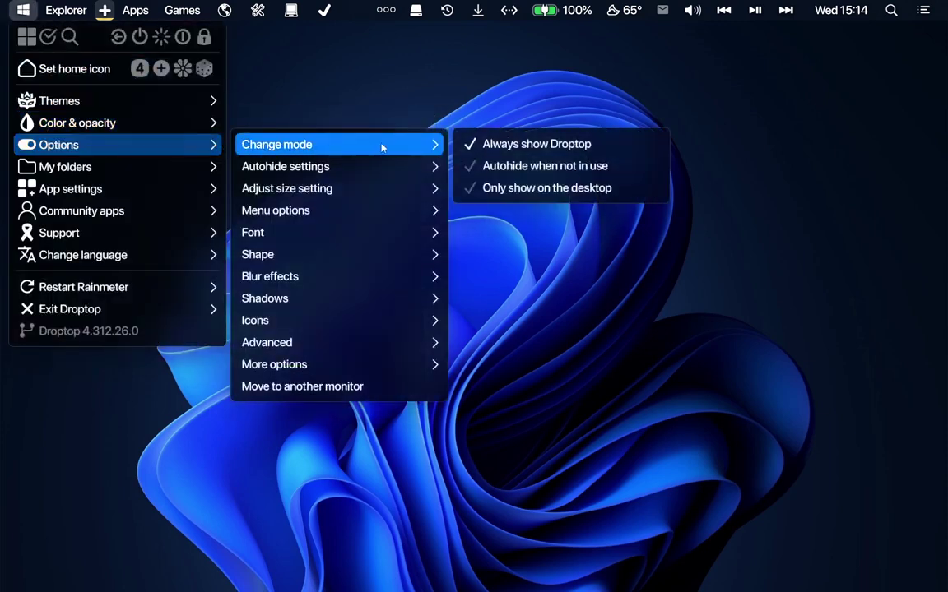
pyautogui.click(510, 188)
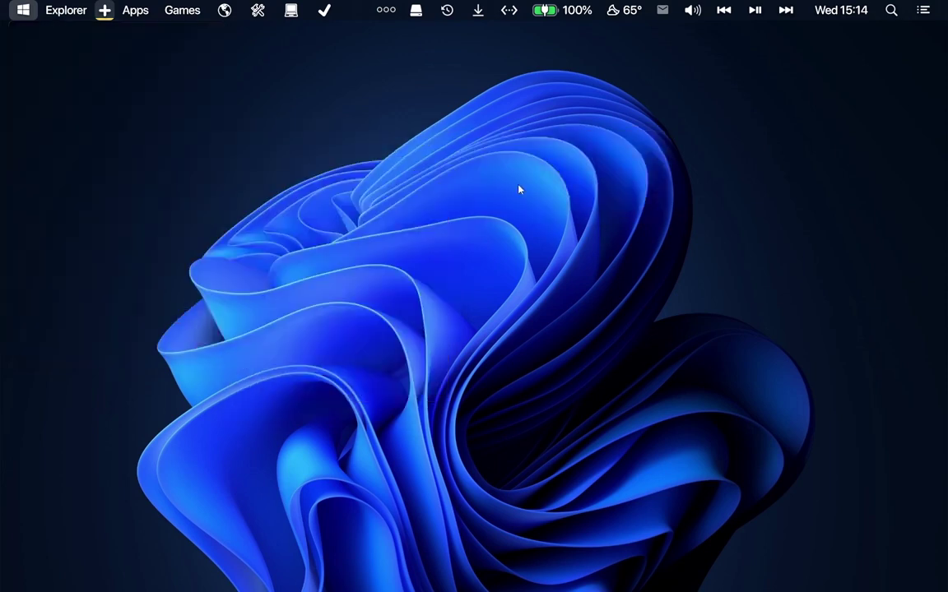
# - Scale the Droptop bar down to 120%
pyautogui.click(24, 11)
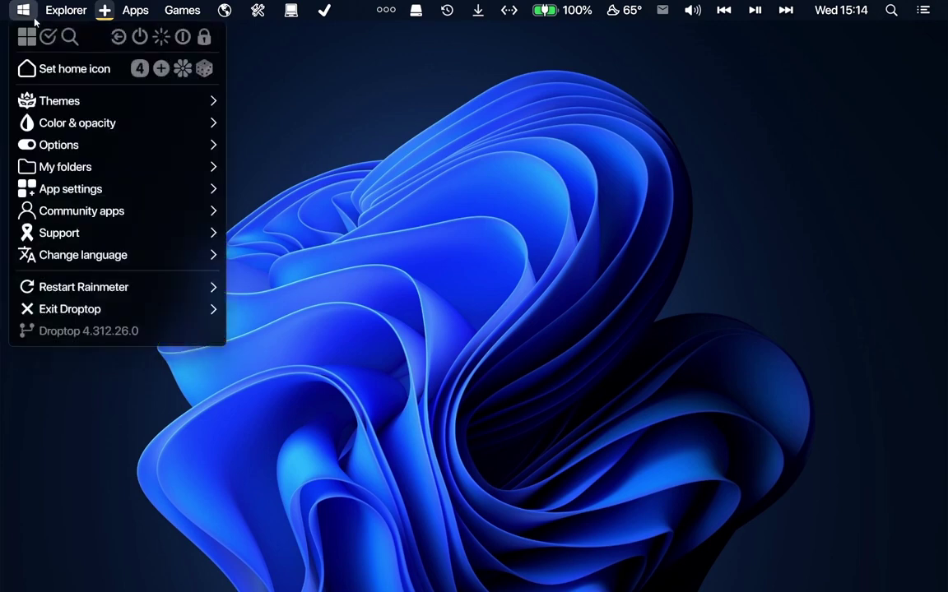
pyautogui.moveTo(206, 144)
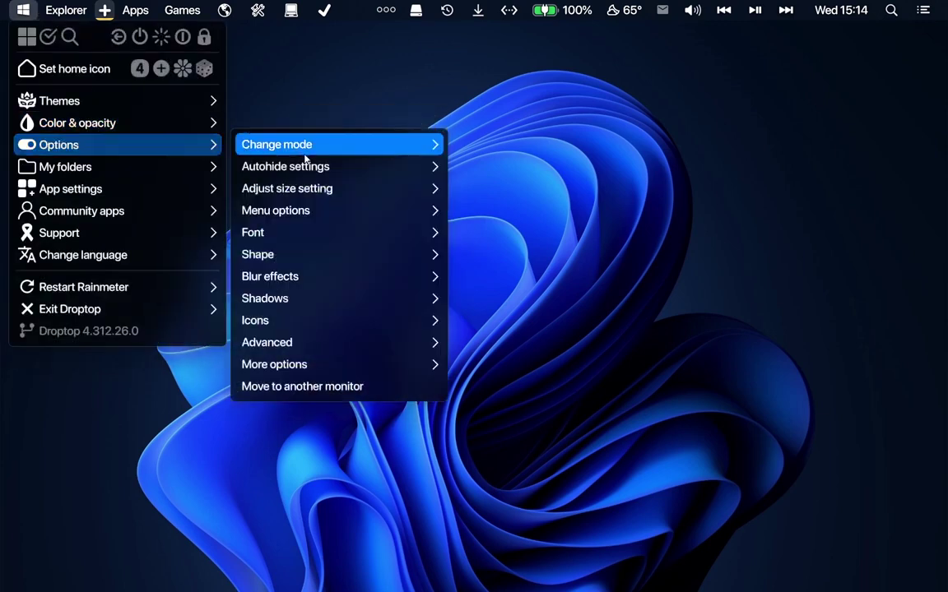
pyautogui.moveTo(377, 200)
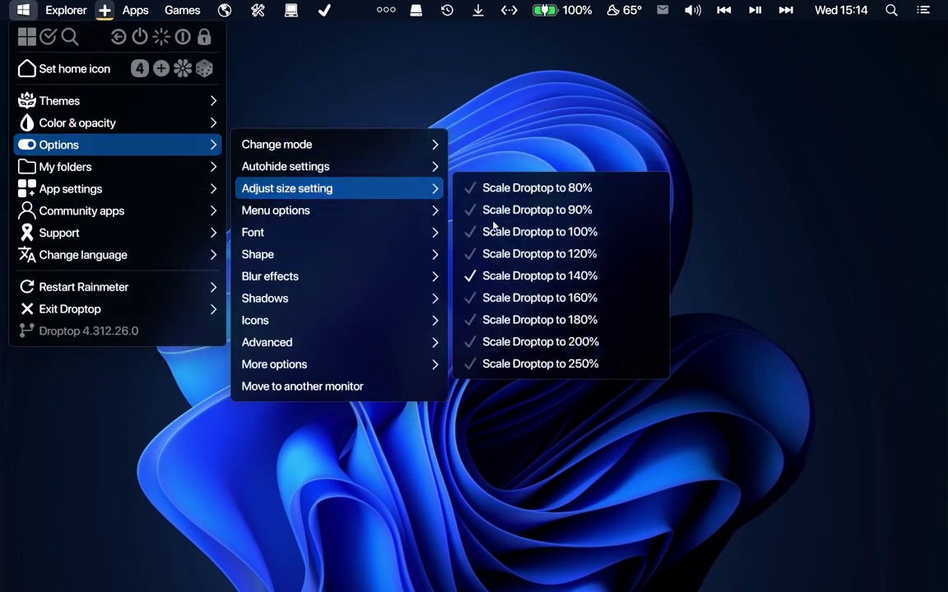
pyautogui.click(545, 255)
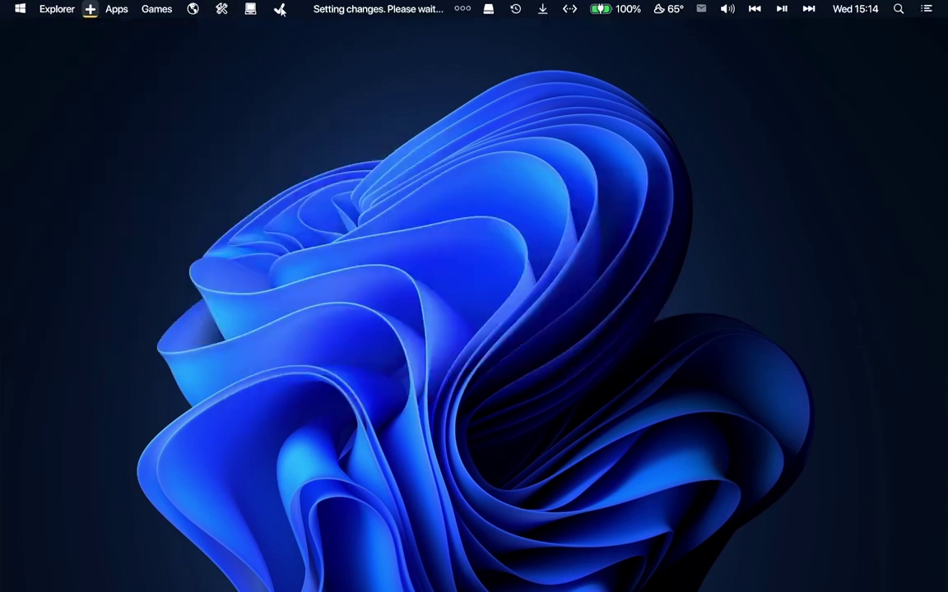
# - Hide the globe, tools, drive and checkmark folders from the bar
pyautogui.rightClick(281, 8)
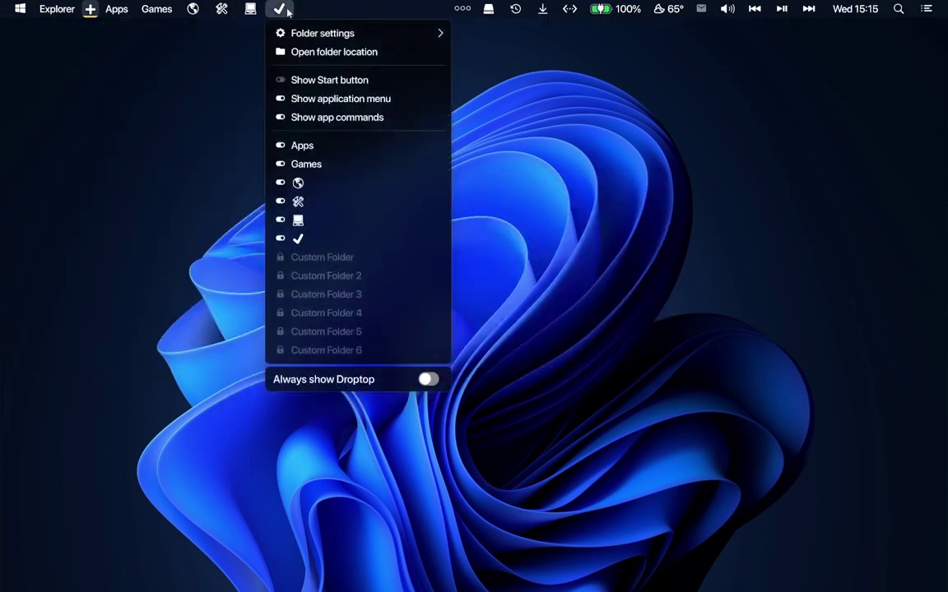
pyautogui.click(280, 183)
pyautogui.click(281, 220)
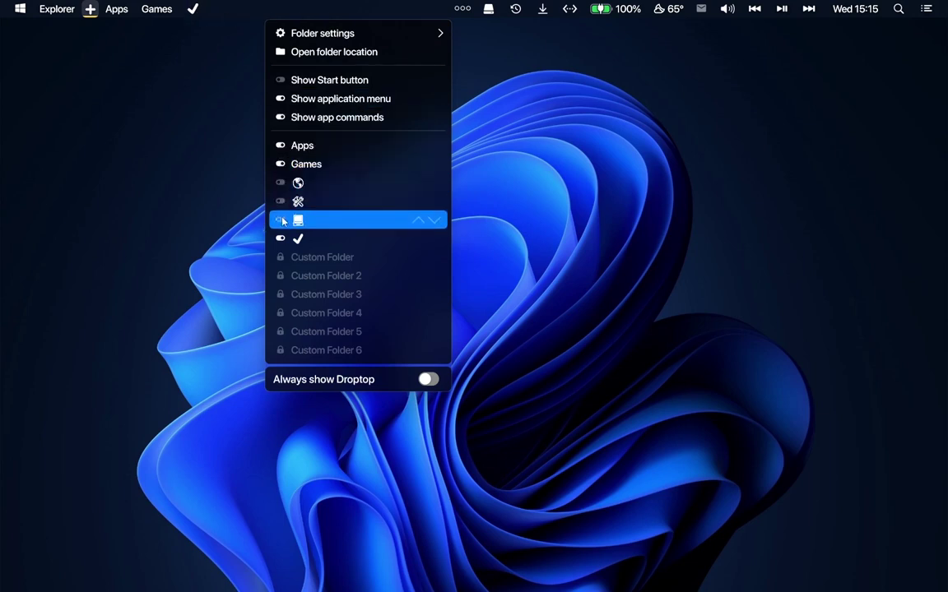
pyautogui.click(281, 238)
pyautogui.click(156, 103)
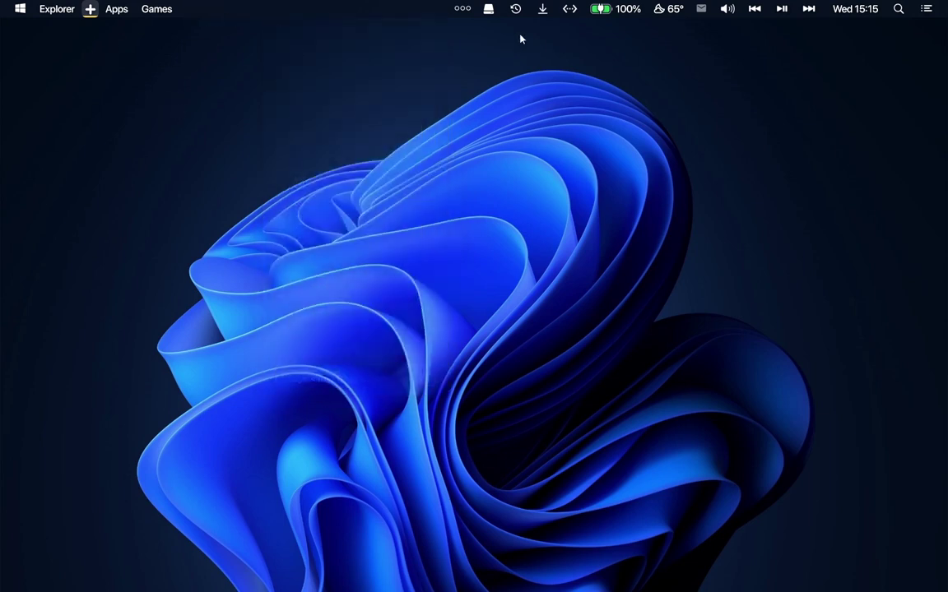
# - Remove the Disks, Recent files and Downloads apps from the top bar
pyautogui.click(463, 9)
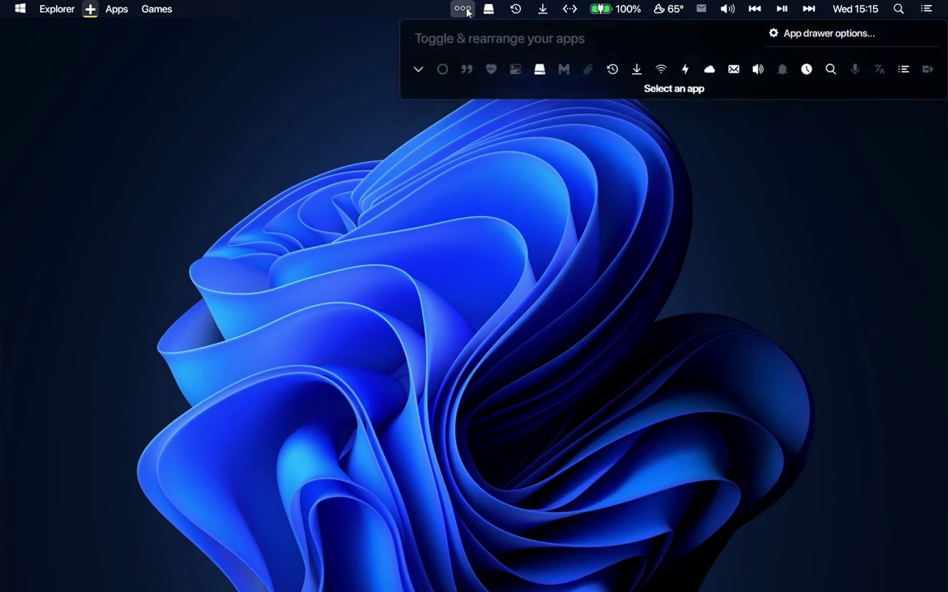
pyautogui.click(540, 69)
pyautogui.click(540, 52)
pyautogui.click(612, 68)
pyautogui.click(612, 52)
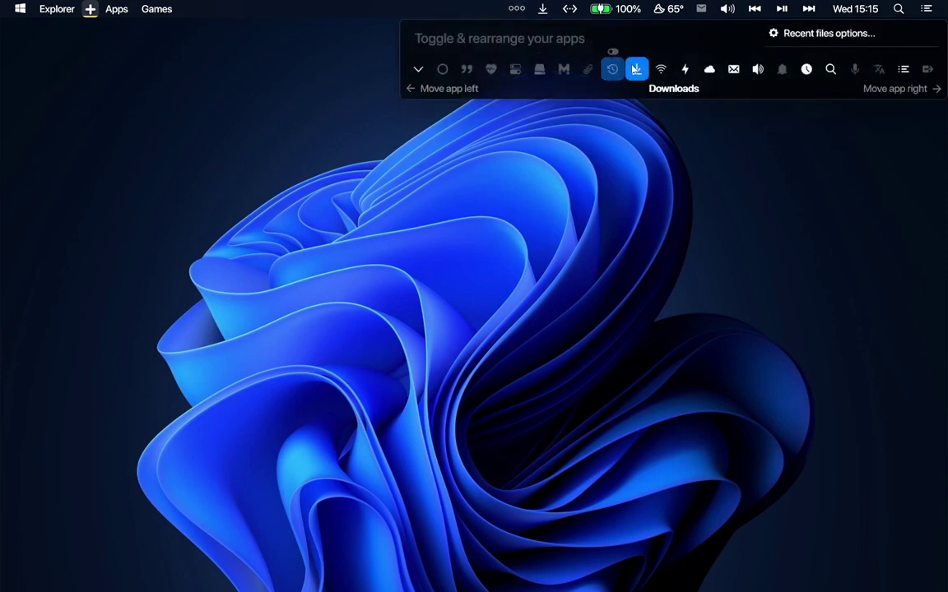
pyautogui.click(637, 69)
pyautogui.click(637, 52)
# - Remove the Mail, Volume & media and Search apps and close the app drawer
pyautogui.click(733, 69)
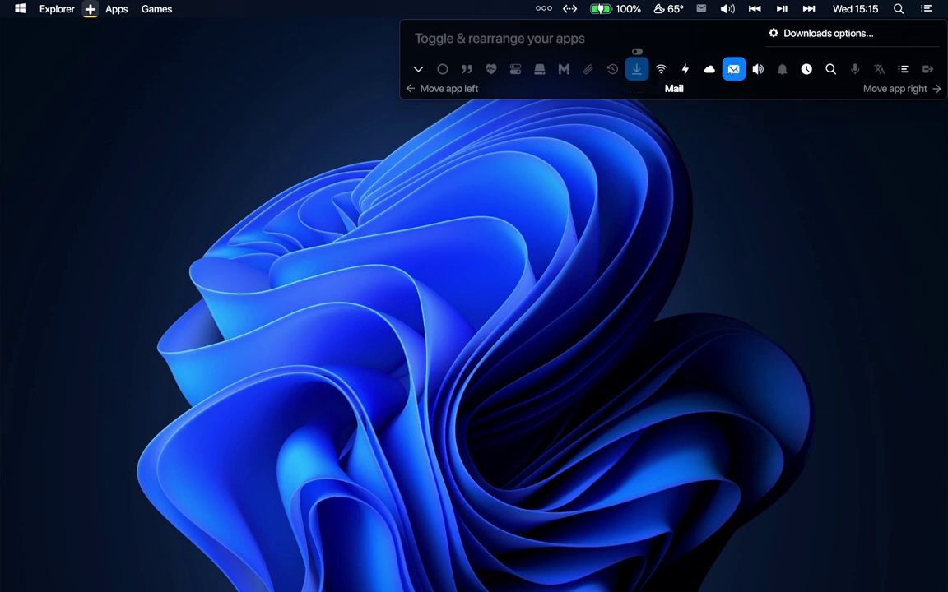
pyautogui.click(733, 51)
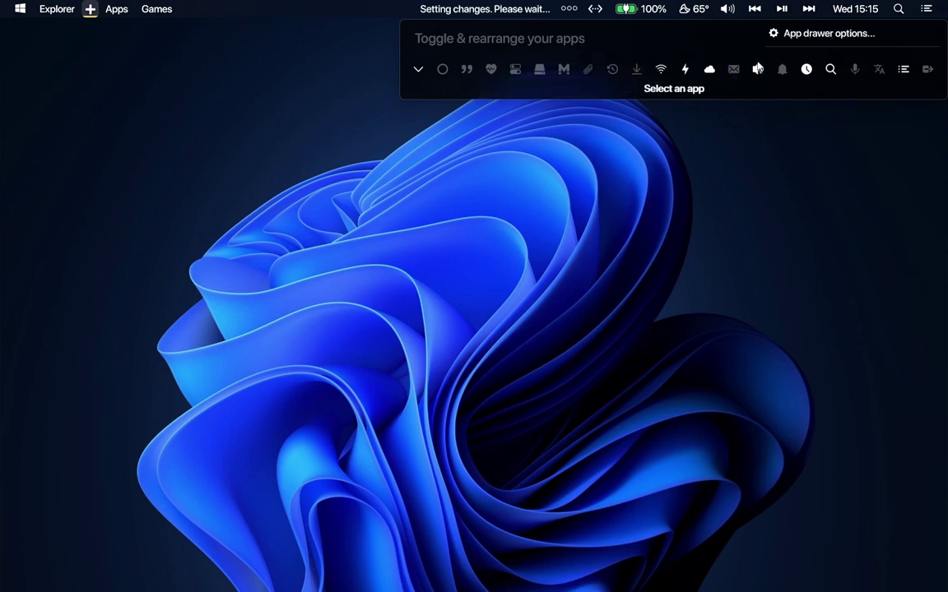
pyautogui.click(758, 69)
pyautogui.click(758, 52)
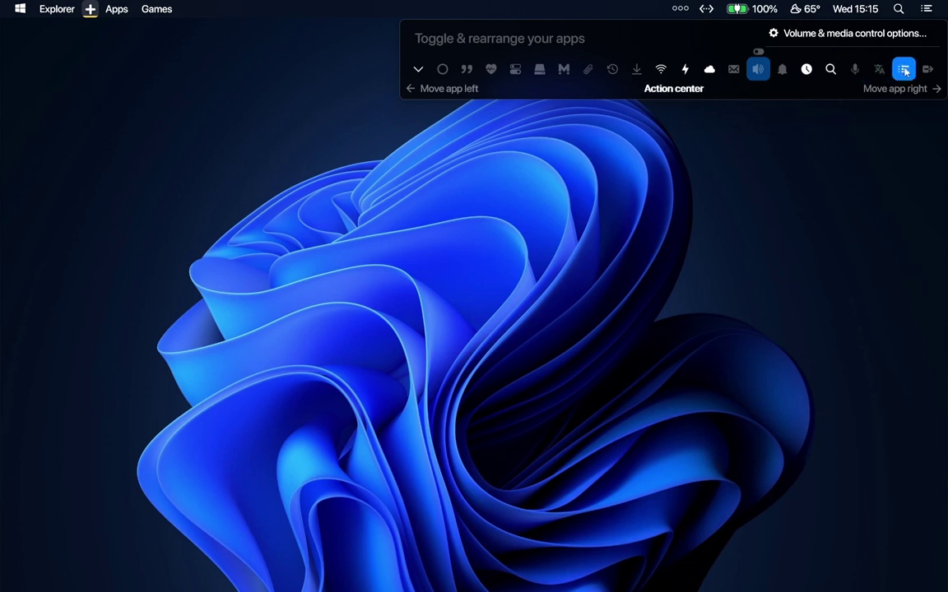
pyautogui.click(831, 69)
pyautogui.click(831, 51)
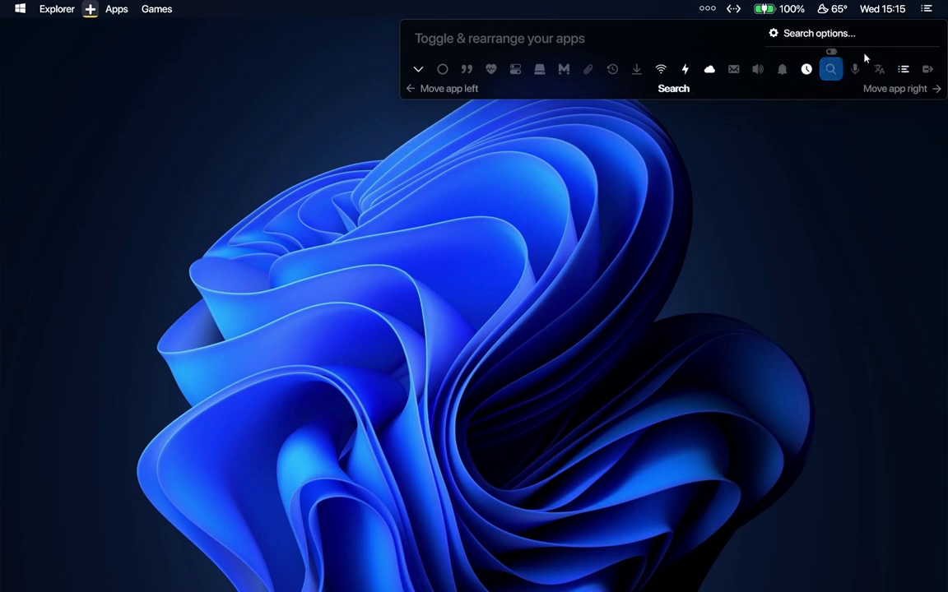
pyautogui.click(823, 121)
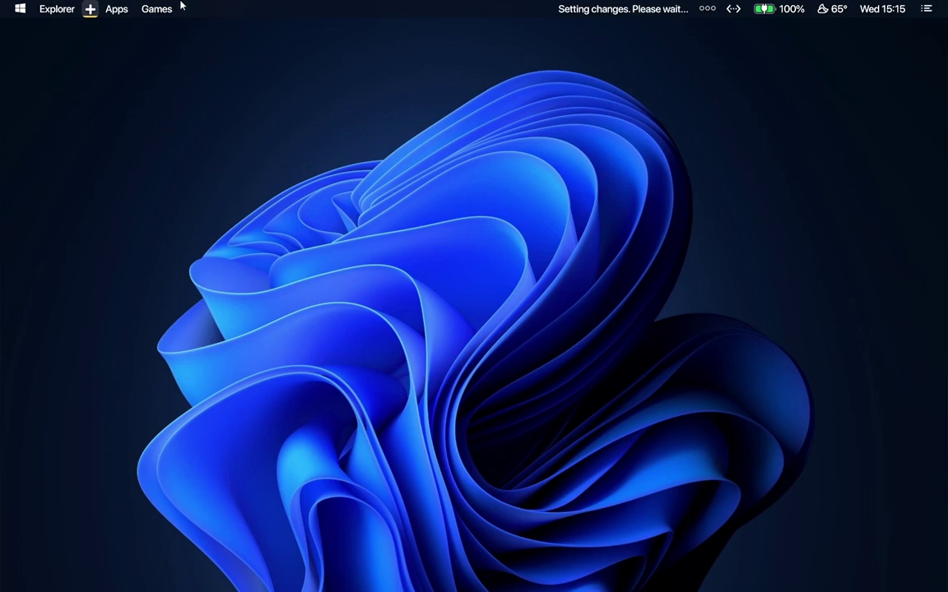
# - Replace the Windows logo home icon with the rainbow Apple logo via Set home icon
pyautogui.click(20, 10)
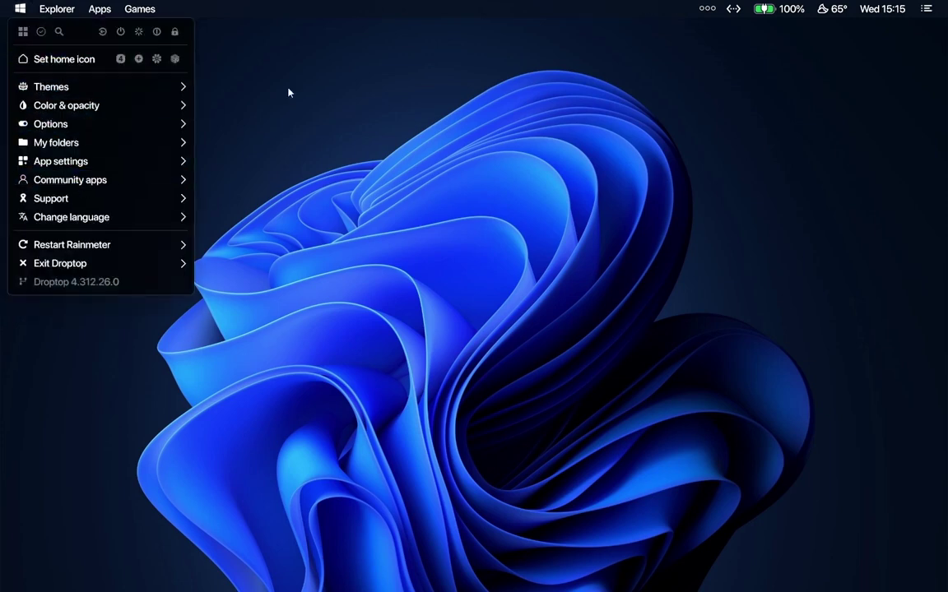
pyautogui.click(70, 59)
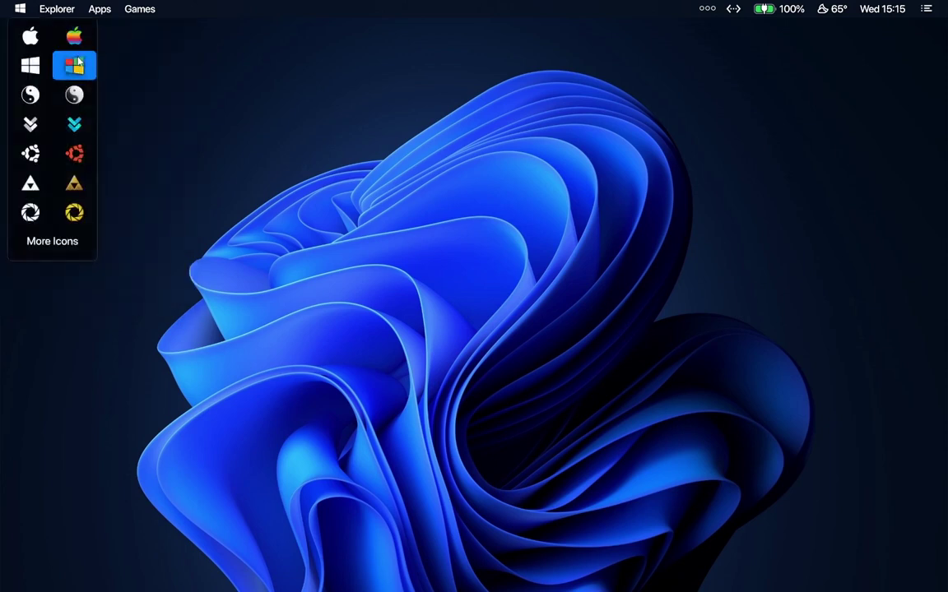
pyautogui.click(79, 37)
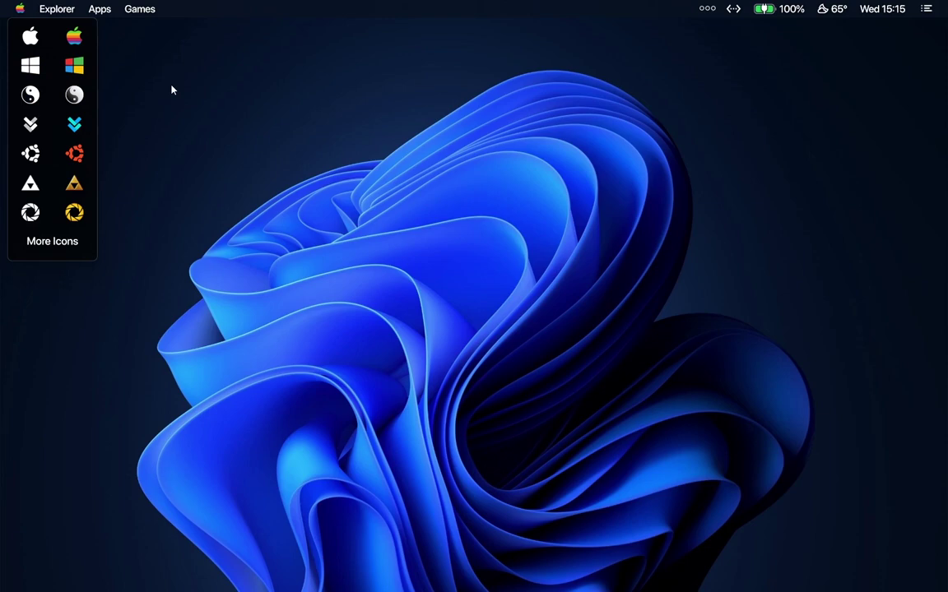
pyautogui.click(160, 76)
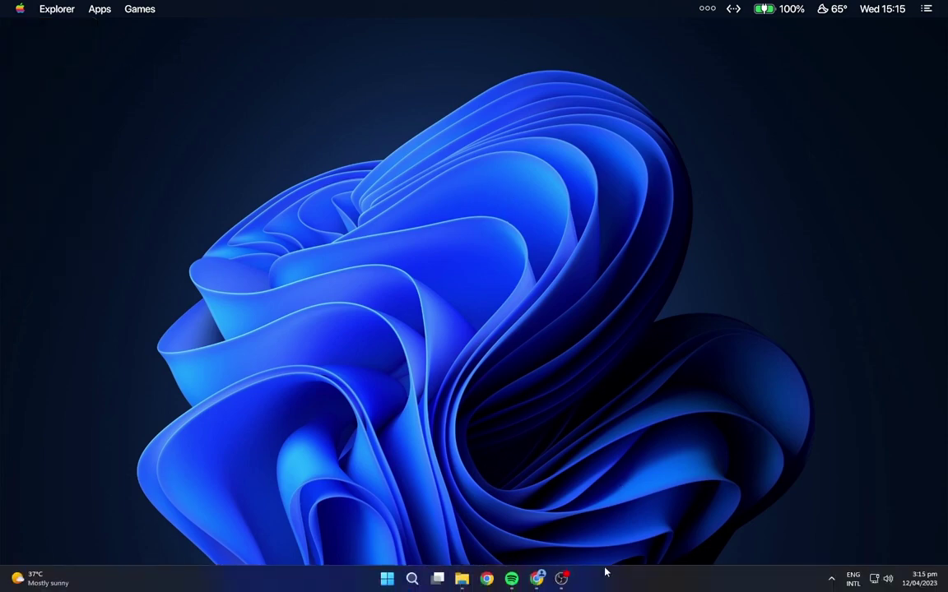
# - Switch to Chrome's Google Drive pages to download Theme folder #11.zip and Portal 2.7z
pyautogui.click(542, 584)
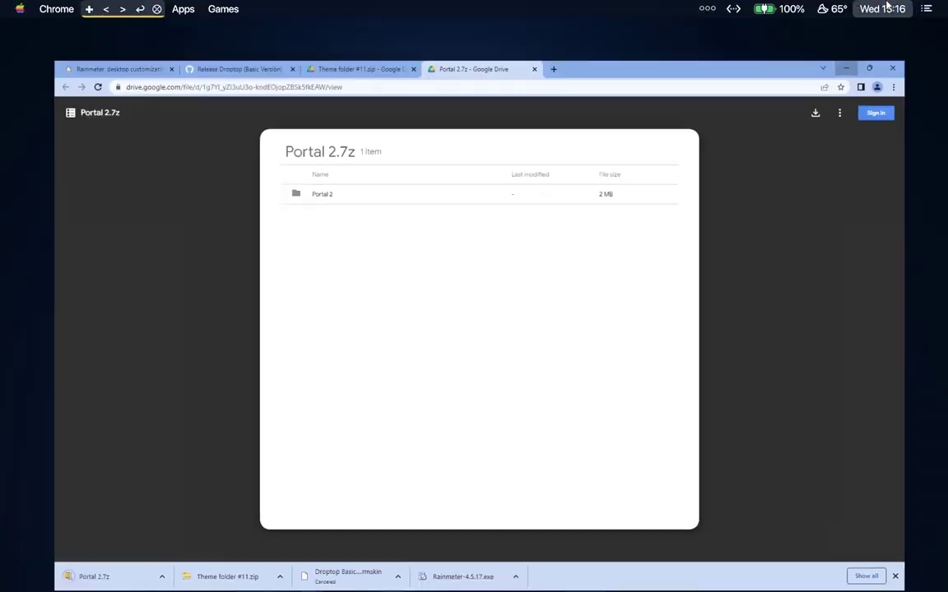
# - Extract Theme folder #11.zip and Portal 2.7z into Downloads with WinRAR's Extract Here
pyautogui.click(463, 579)
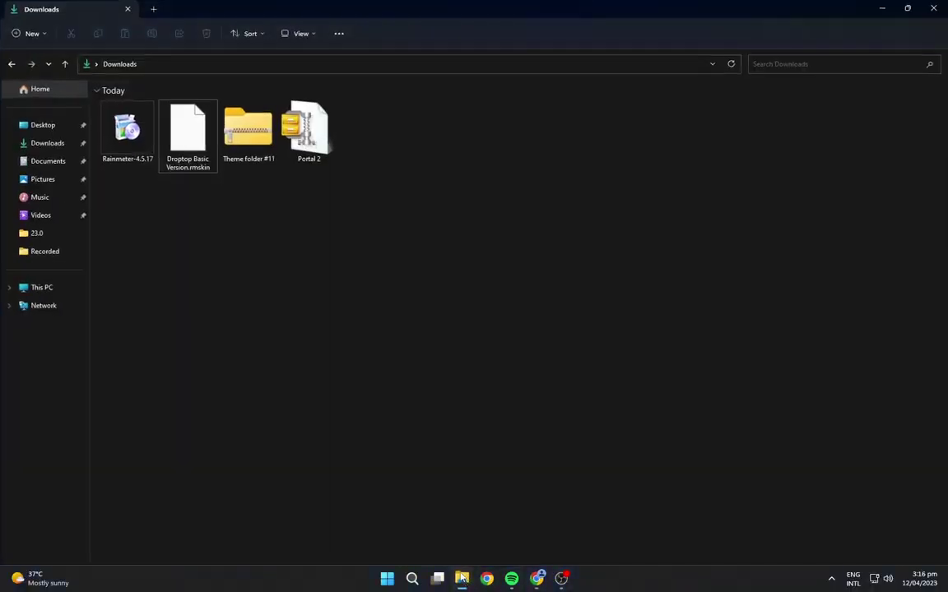
pyautogui.click(256, 138)
pyautogui.rightClick(255, 138)
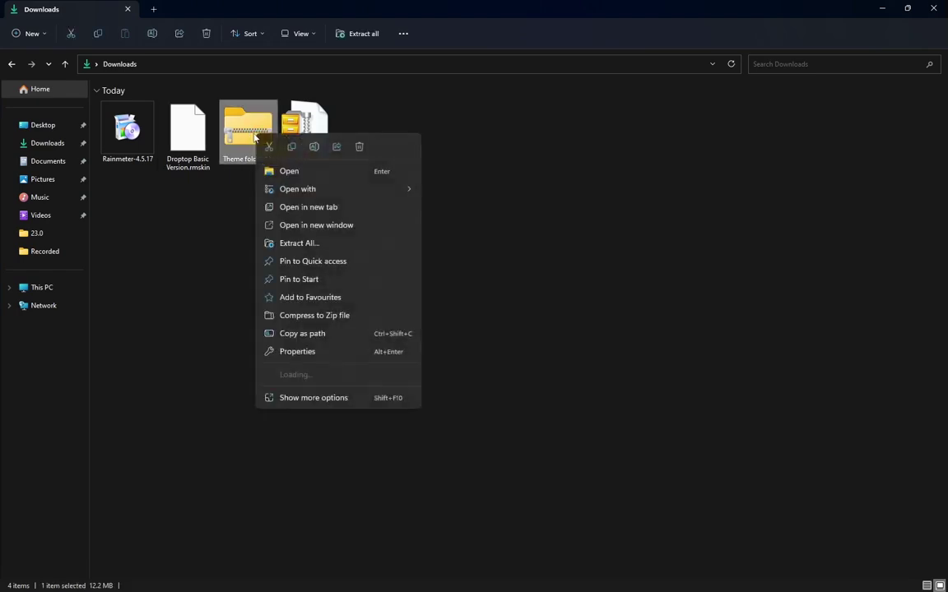
pyautogui.moveTo(364, 374)
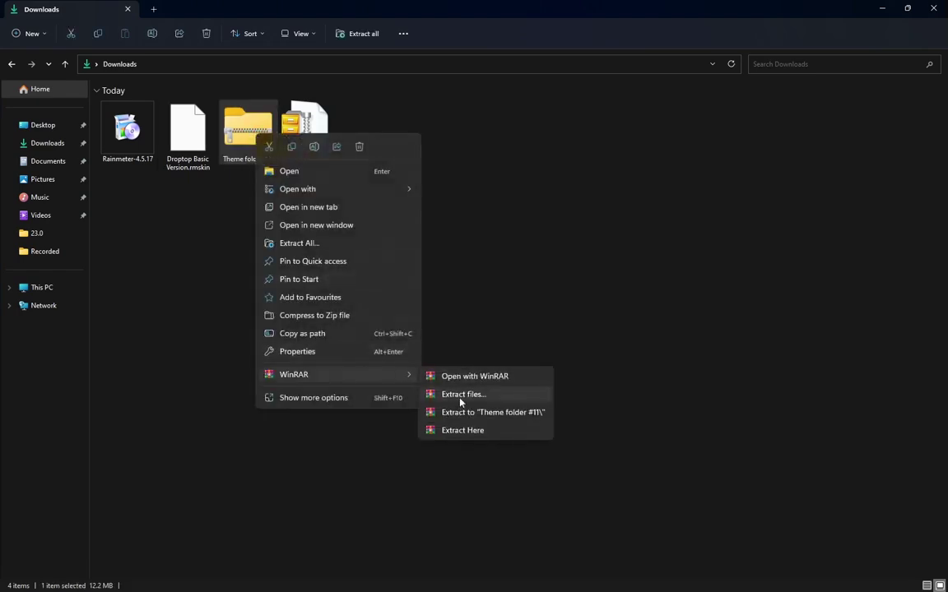
pyautogui.click(464, 431)
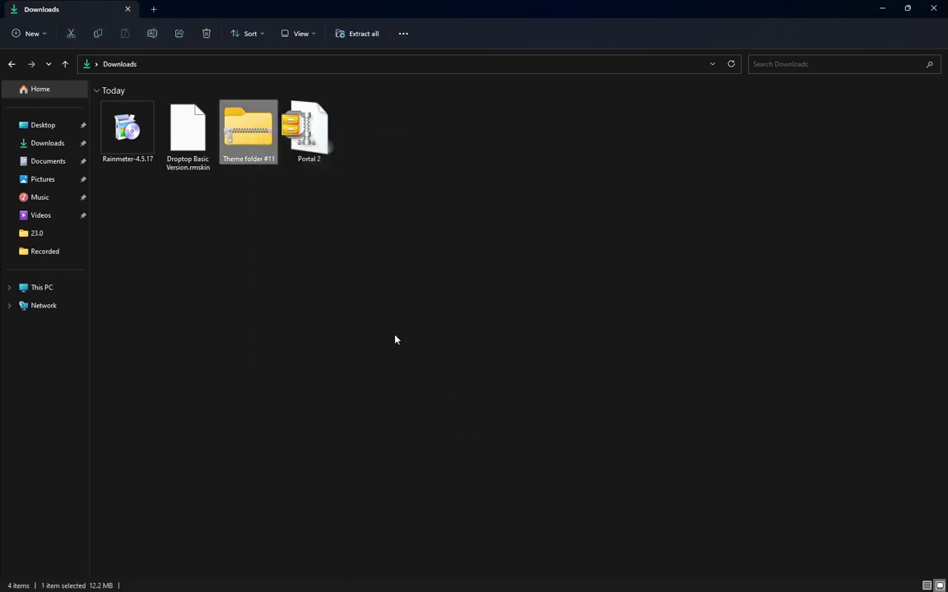
pyautogui.rightClick(311, 131)
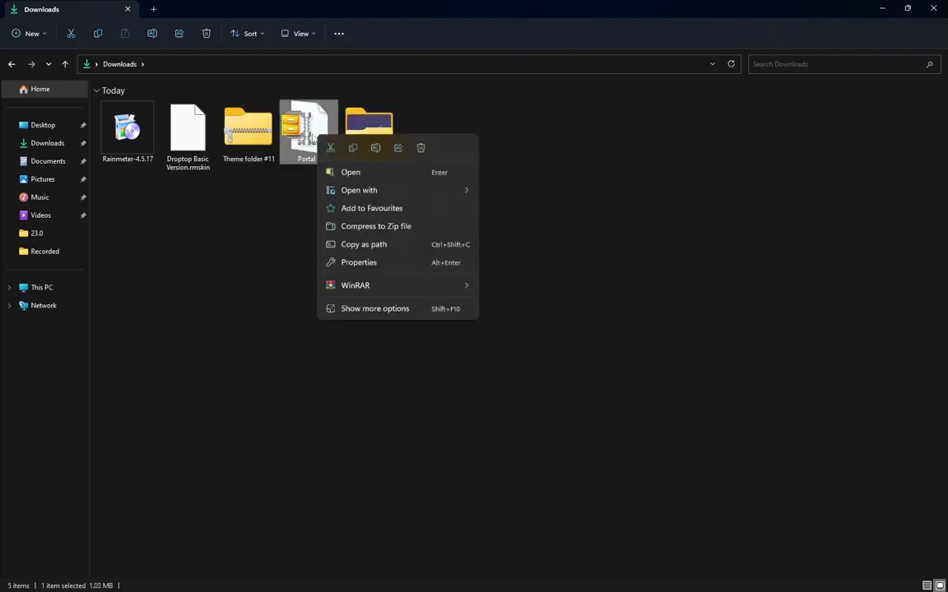
pyautogui.moveTo(445, 285)
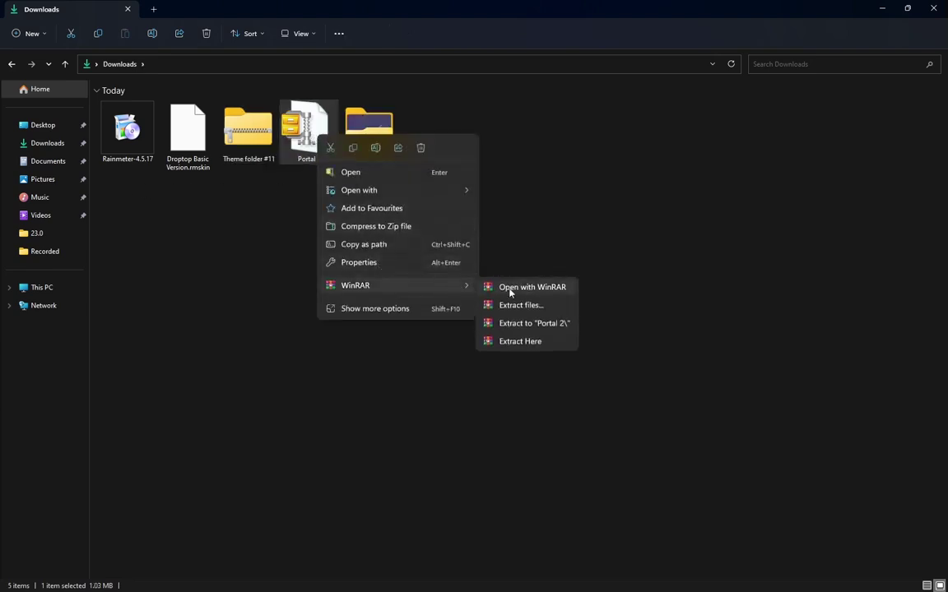
pyautogui.click(523, 342)
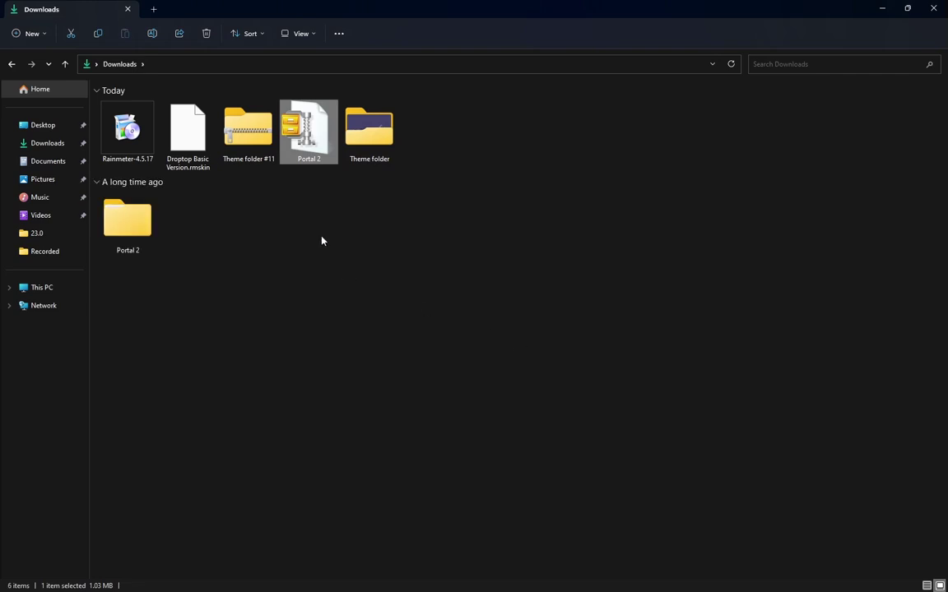
# - Delete the two original archives from Downloads
pyautogui.moveTo(307, 190); pyautogui.dragTo(252, 99)
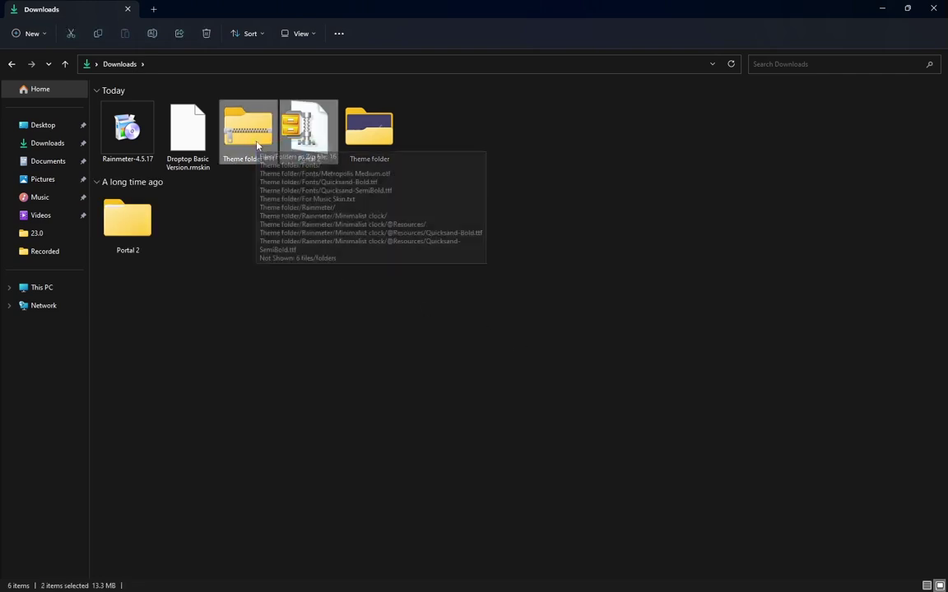
pyautogui.rightClick(256, 146)
pyautogui.click(362, 156)
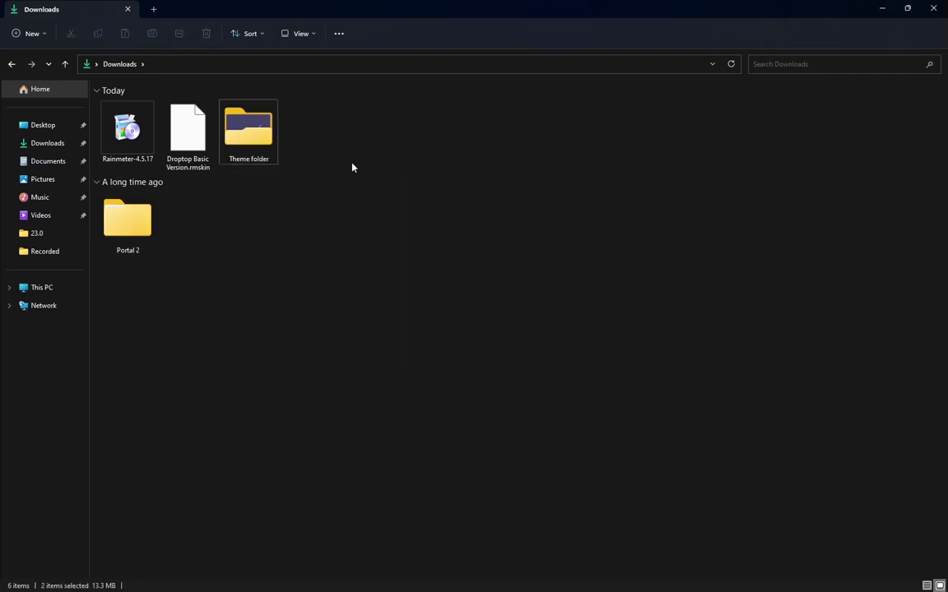
# - Show the Theme folder in Large icons, restore the window, and set Wallpaper as desktop background
pyautogui.doubleClick(269, 158)
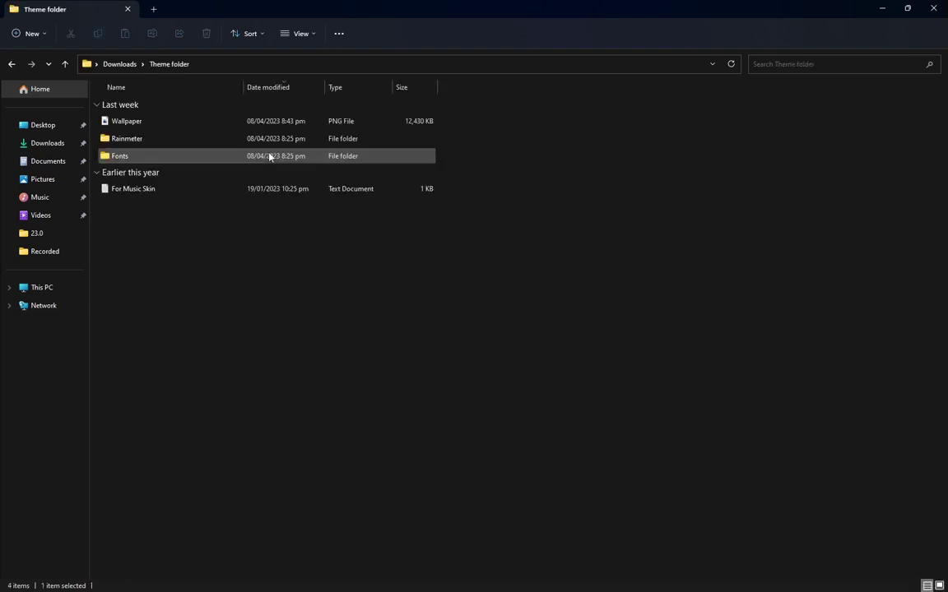
pyautogui.click(939, 585)
pyautogui.click(114, 144)
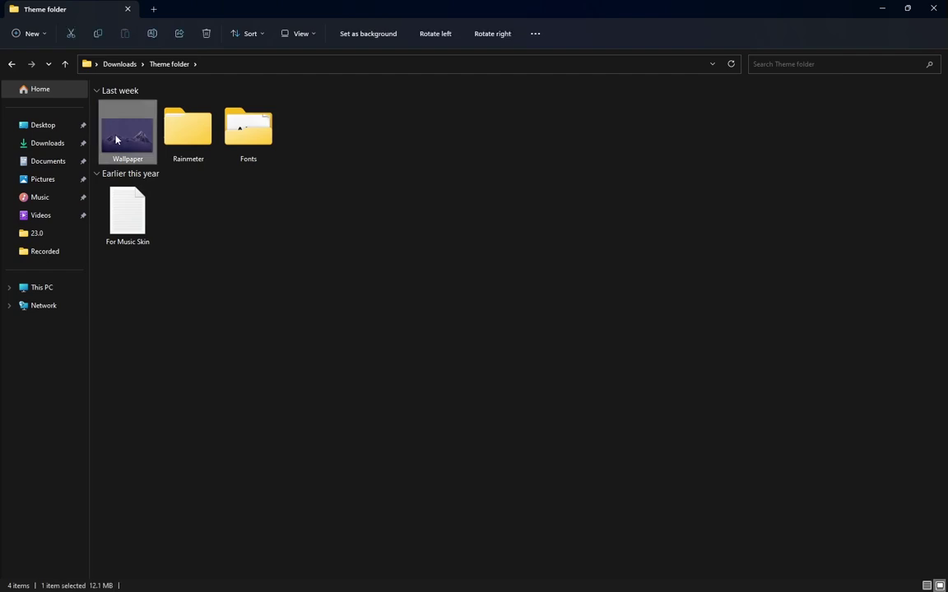
pyautogui.rightClick(115, 136)
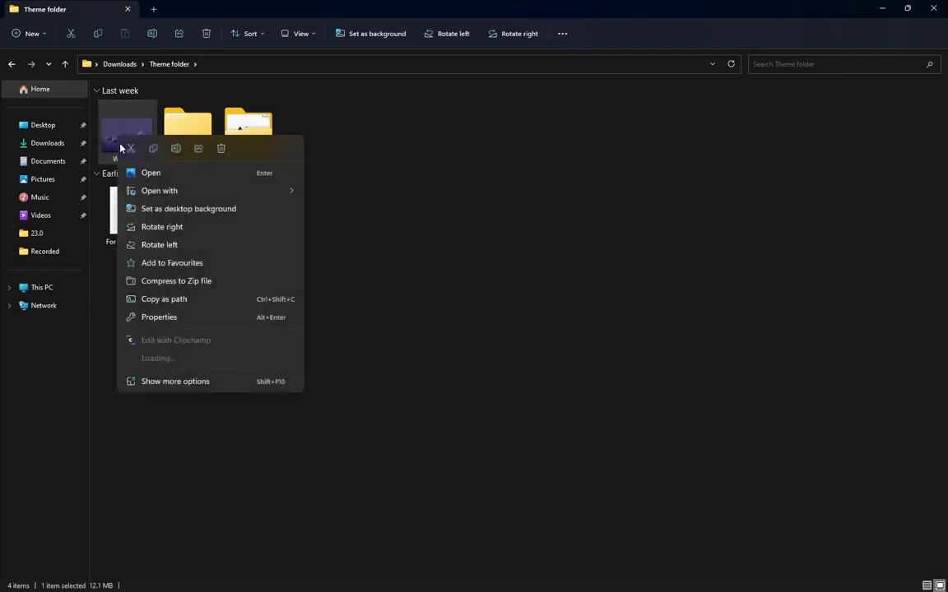
pyautogui.click(909, 9)
pyautogui.moveTo(401, 137); pyautogui.dragTo(389, 70)
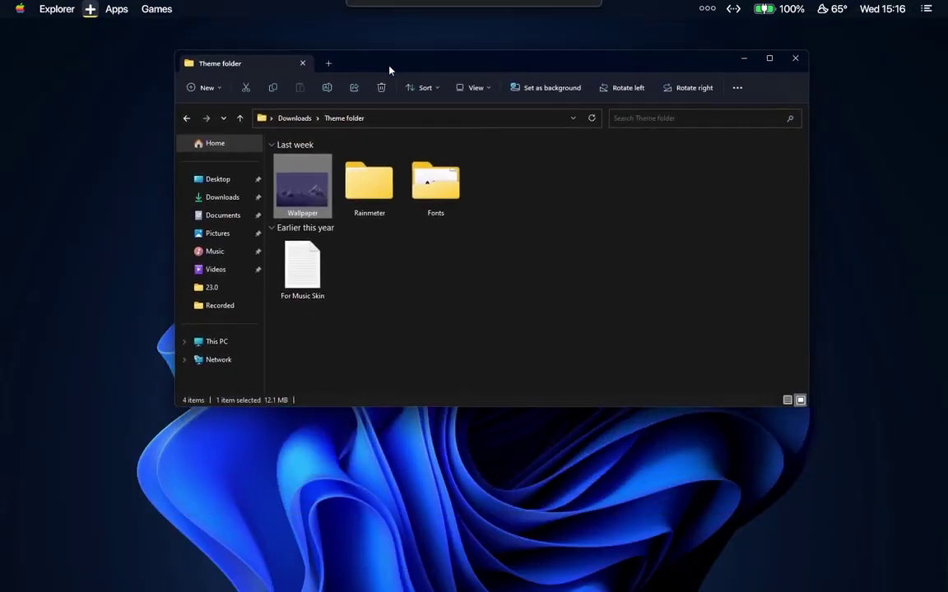
pyautogui.rightClick(311, 197)
pyautogui.click(381, 268)
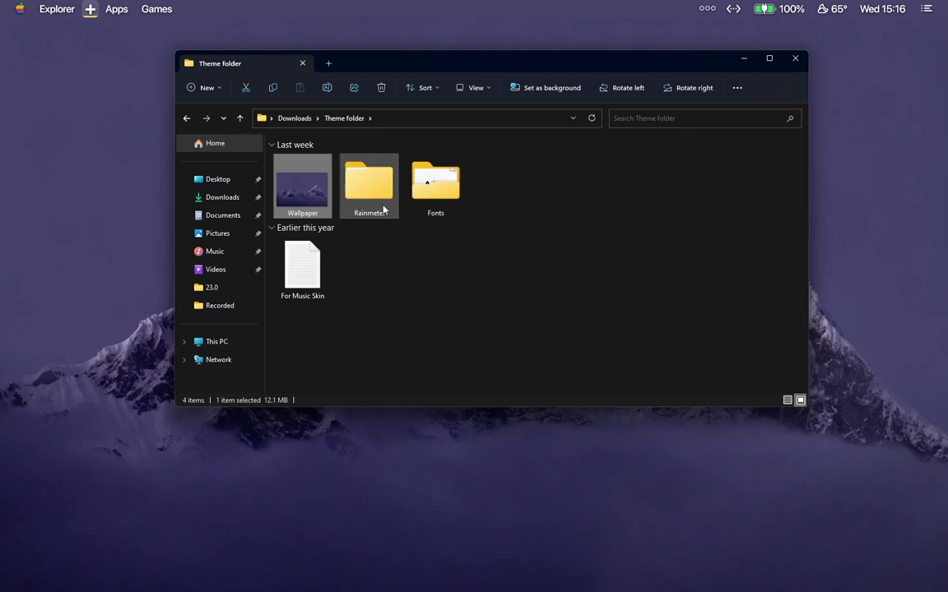
# - Install Metropolis Medium, Quicksand-Bold and Quicksand-SemiBold for all users, replacing existing copies
pyautogui.doubleClick(415, 199)
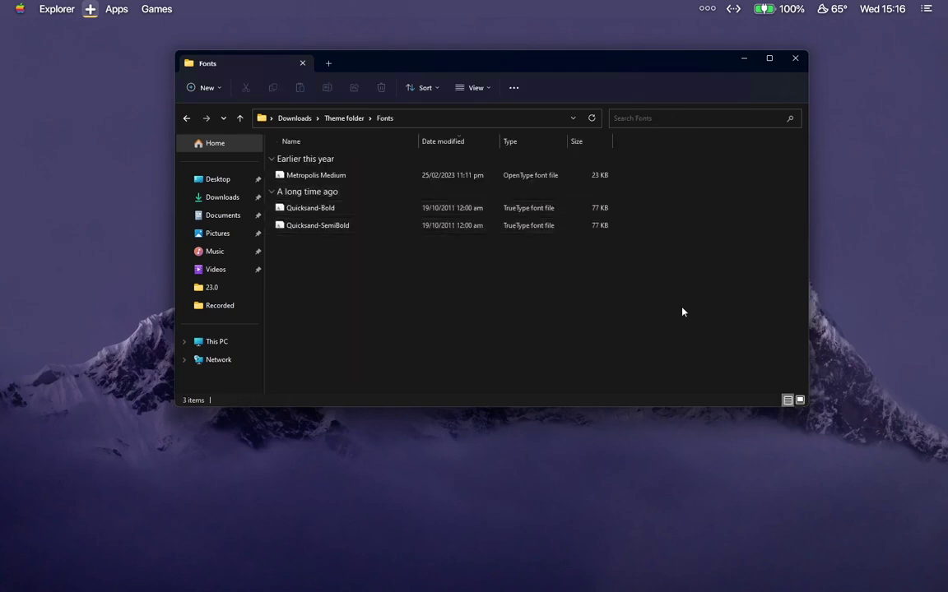
pyautogui.click(799, 400)
pyautogui.moveTo(470, 327); pyautogui.dragTo(309, 204)
pyautogui.rightClick(309, 204)
pyautogui.click(377, 377)
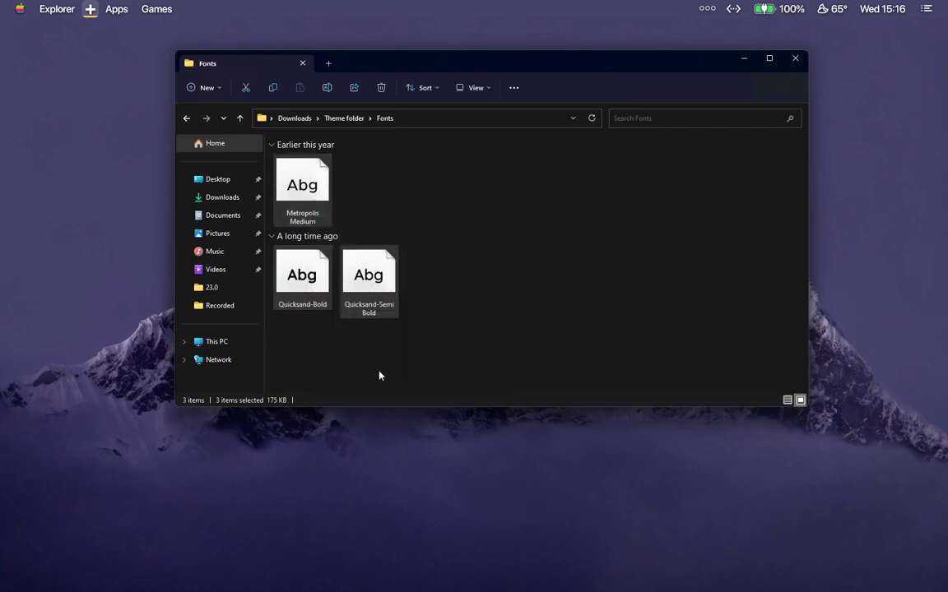
pyautogui.click(439, 184)
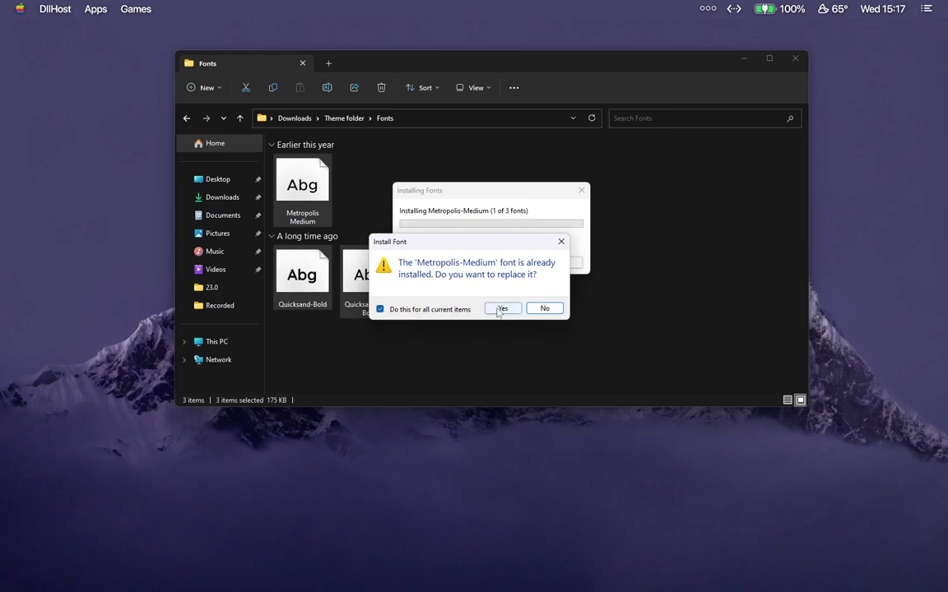
pyautogui.click(498, 309)
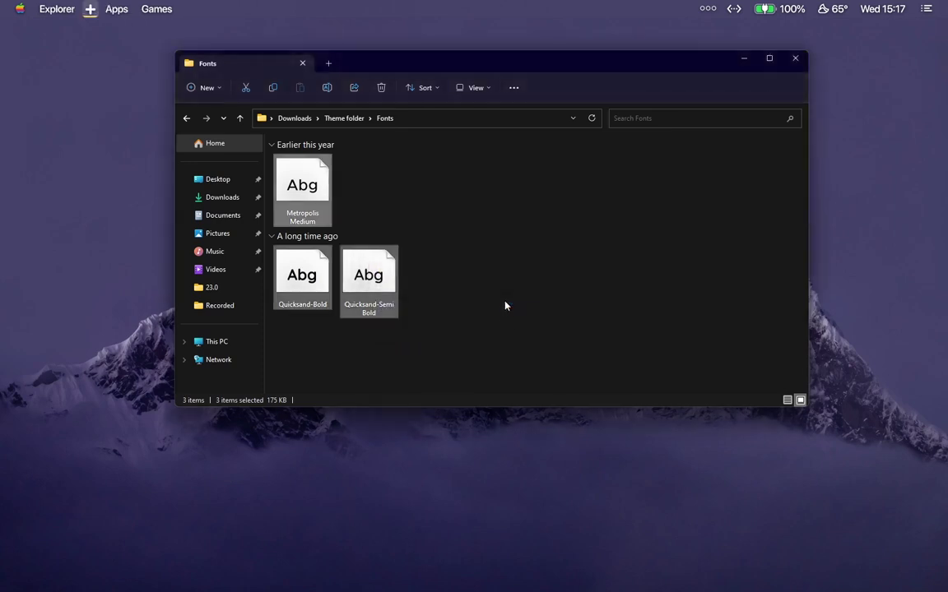
# - Copy the Minimalist clock and Music Player folders from Theme folder > Rainmeter
pyautogui.click(344, 118)
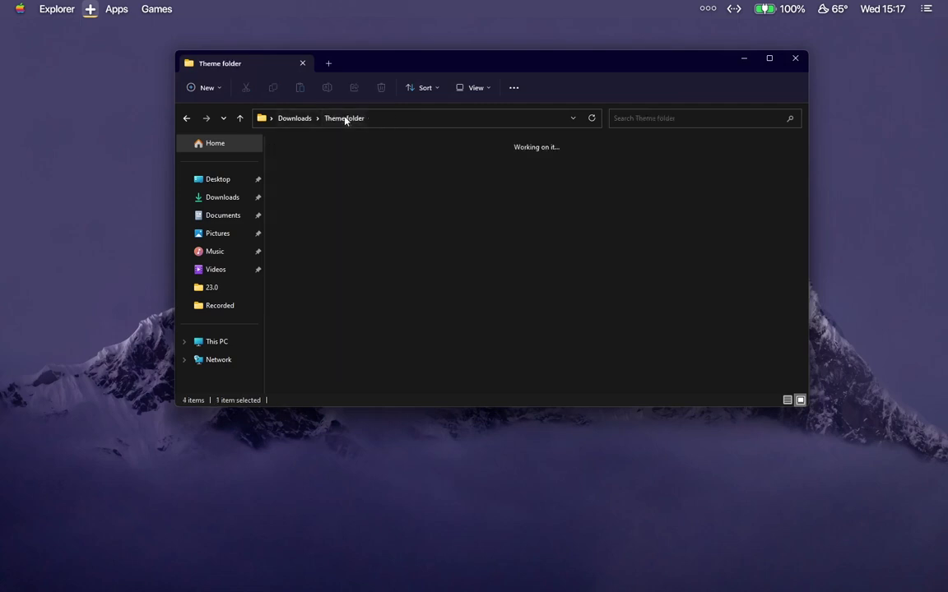
pyautogui.click(354, 183)
pyautogui.doubleClick(357, 200)
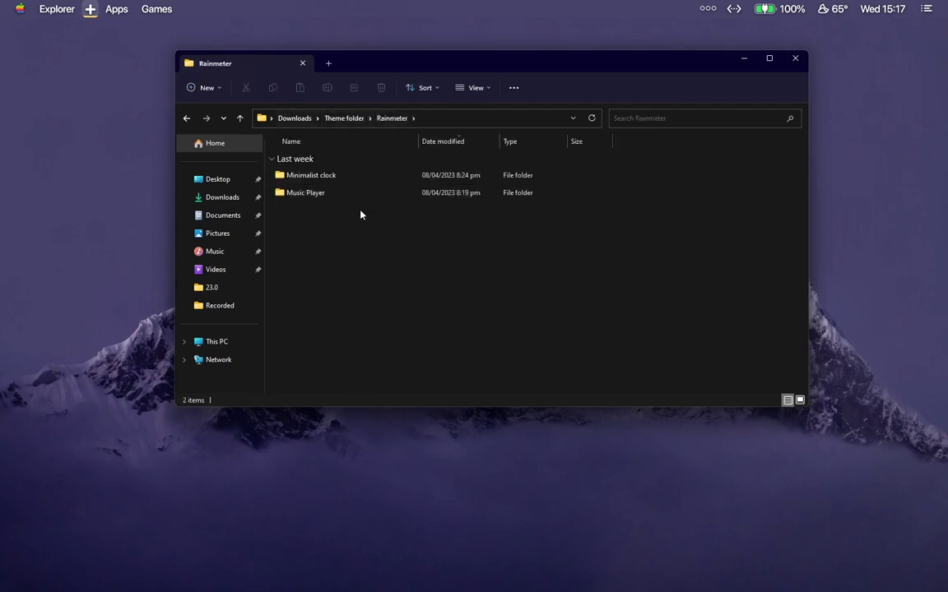
pyautogui.moveTo(379, 211); pyautogui.dragTo(311, 177)
pyautogui.rightClick(313, 176)
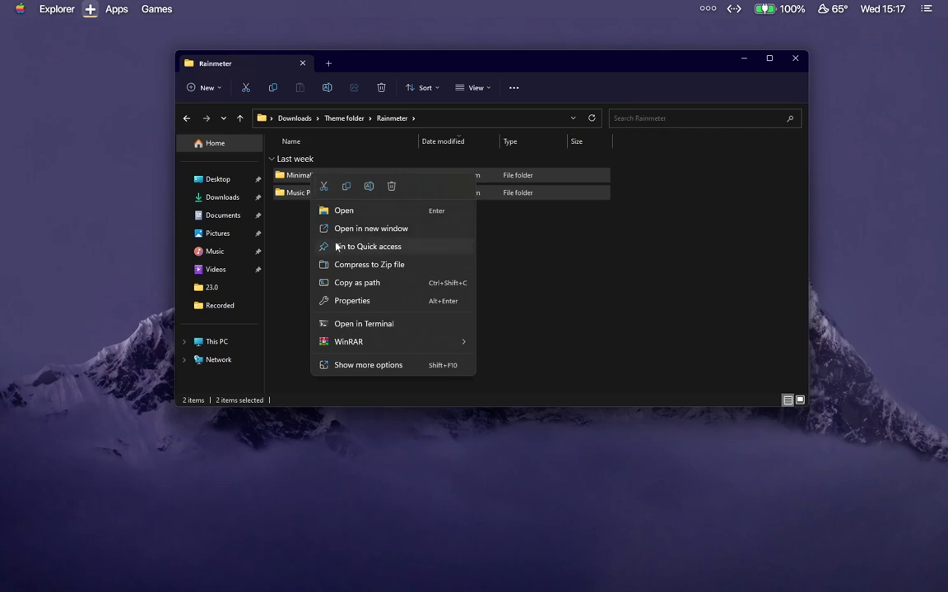
pyautogui.click(345, 186)
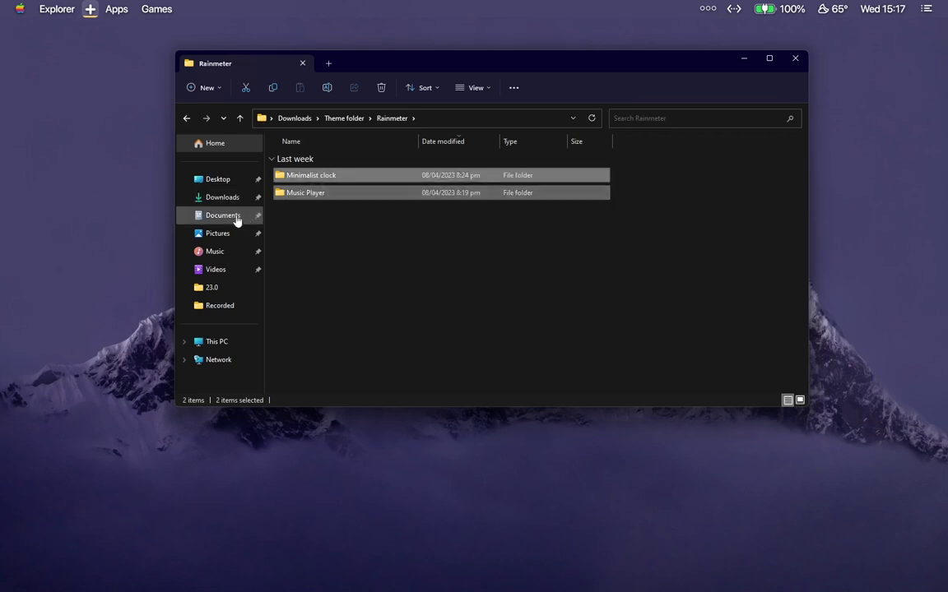
# - Paste both skin folders into Documents > Rainmeter > Skins
pyautogui.click(237, 214)
pyautogui.doubleClick(370, 186)
pyautogui.doubleClick(303, 173)
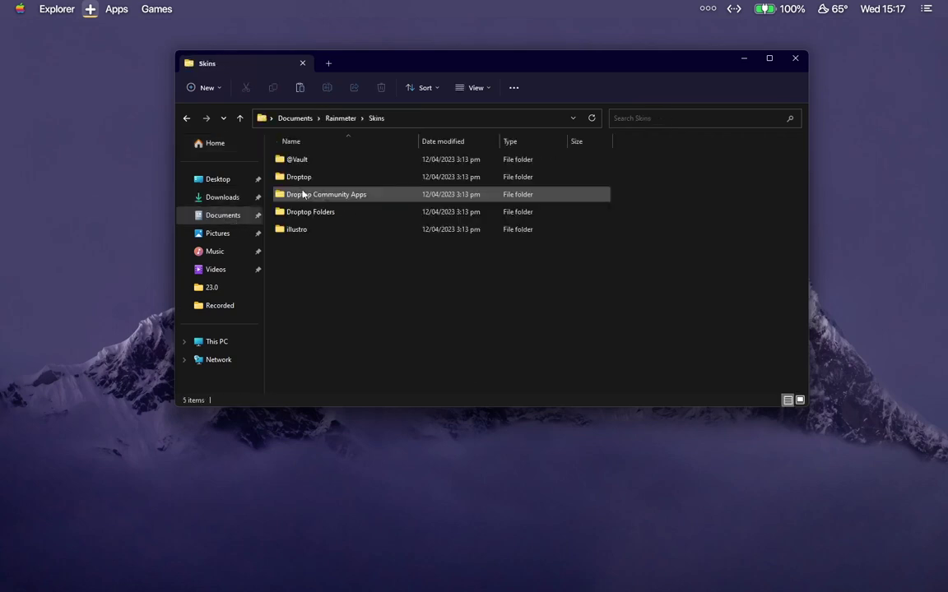
pyautogui.rightClick(369, 270)
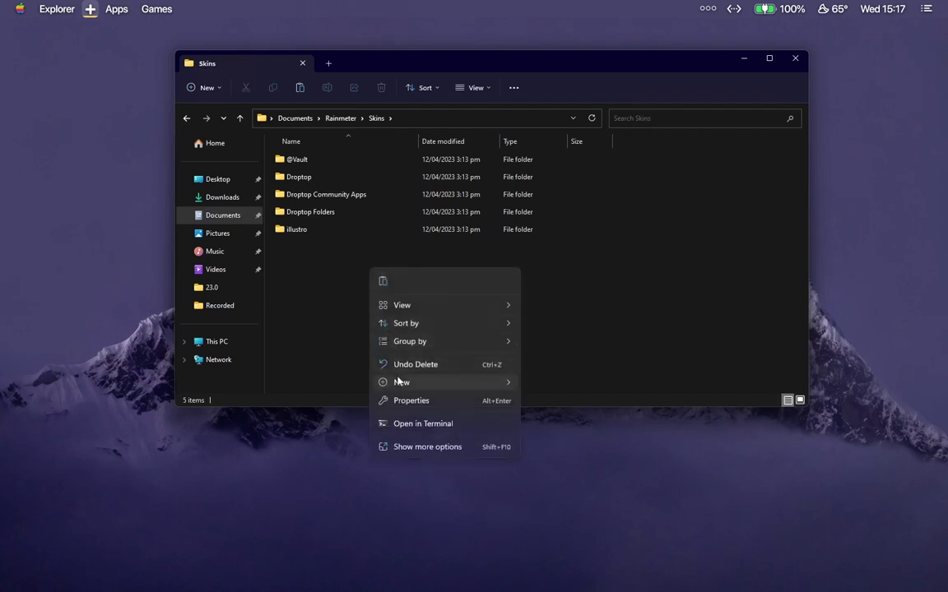
pyautogui.click(383, 282)
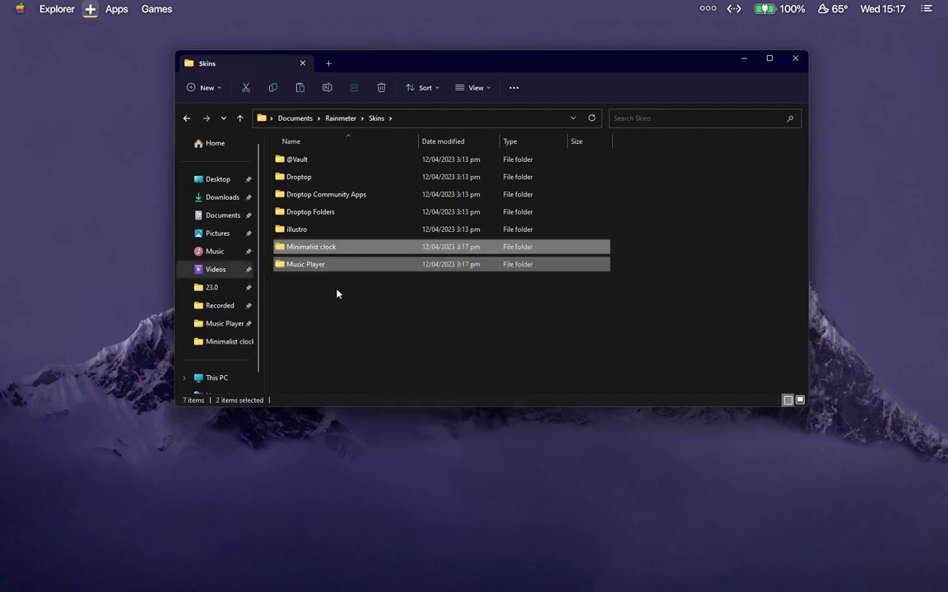
# - Copy the DOCK folder from Downloads > Portal 2
pyautogui.click(222, 198)
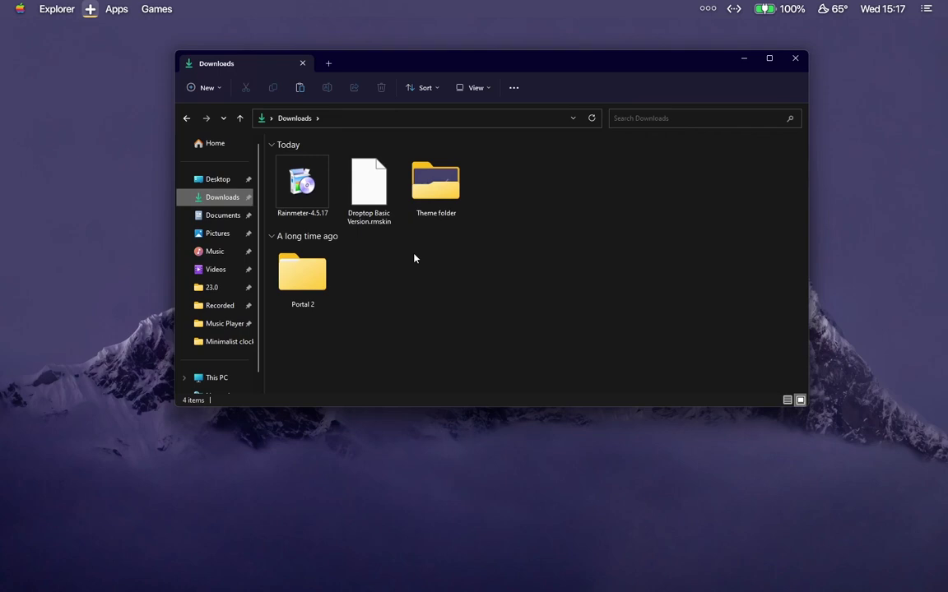
pyautogui.doubleClick(300, 276)
pyautogui.rightClick(319, 180)
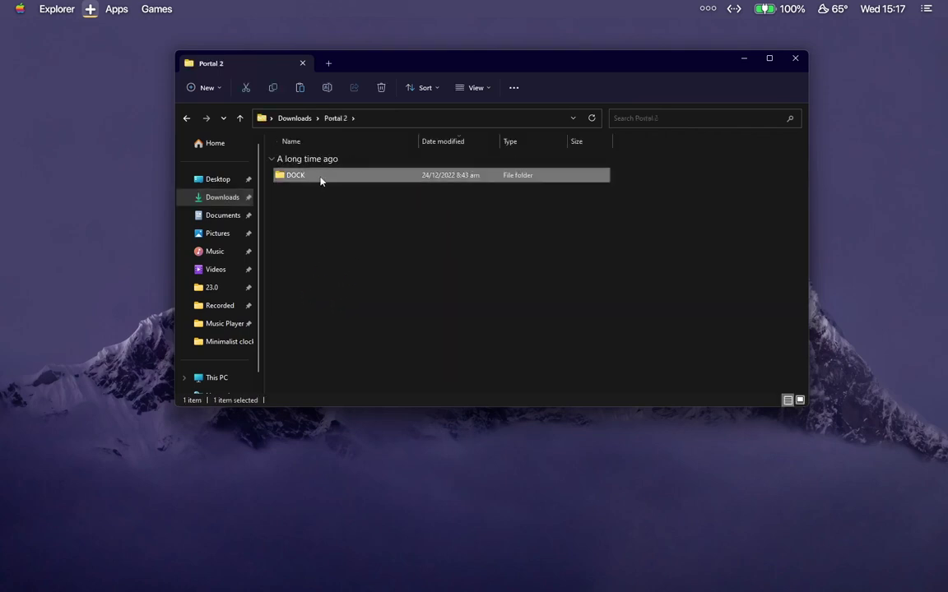
pyautogui.press('Escape')
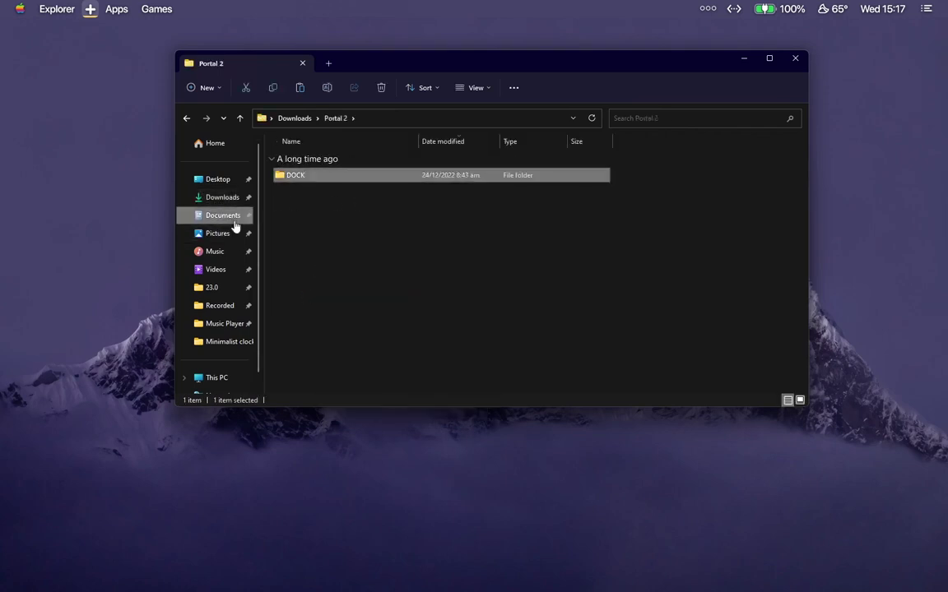
# - Paste DOCK into Documents > Rainmeter > Skins and close the Explorer window
pyautogui.click(222, 215)
pyautogui.click(368, 198)
pyautogui.doubleClick(368, 197)
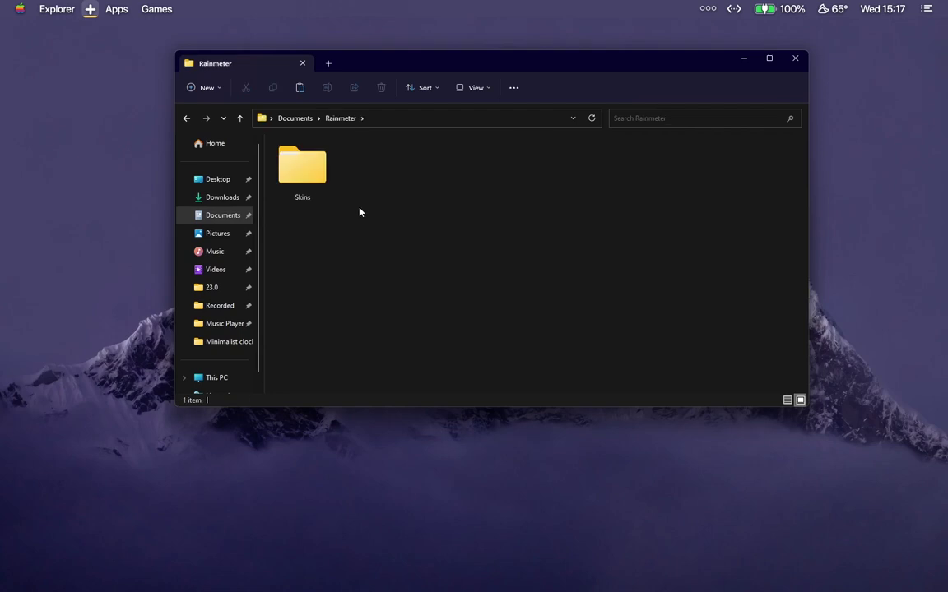
pyautogui.doubleClick(309, 187)
pyautogui.rightClick(444, 321)
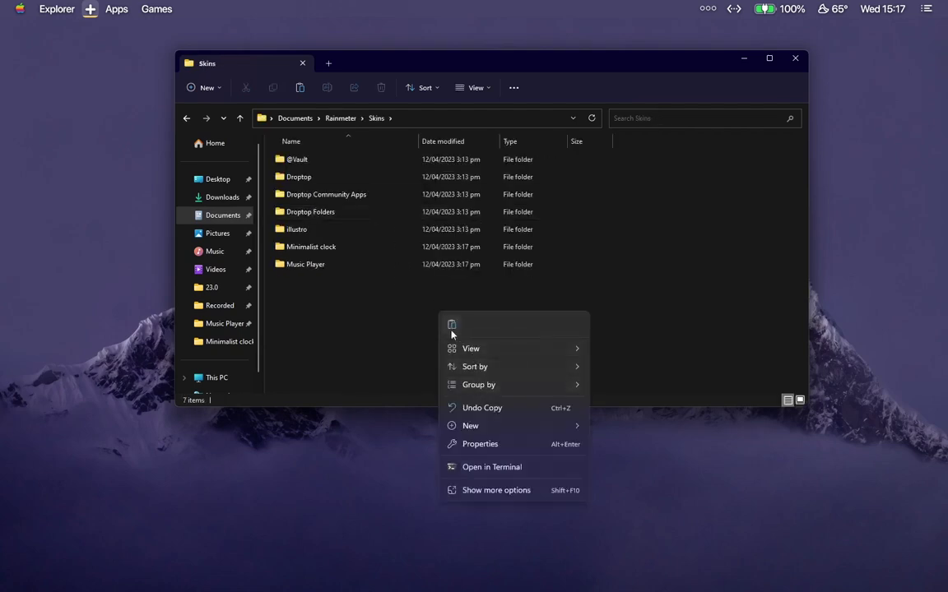
pyautogui.click(451, 327)
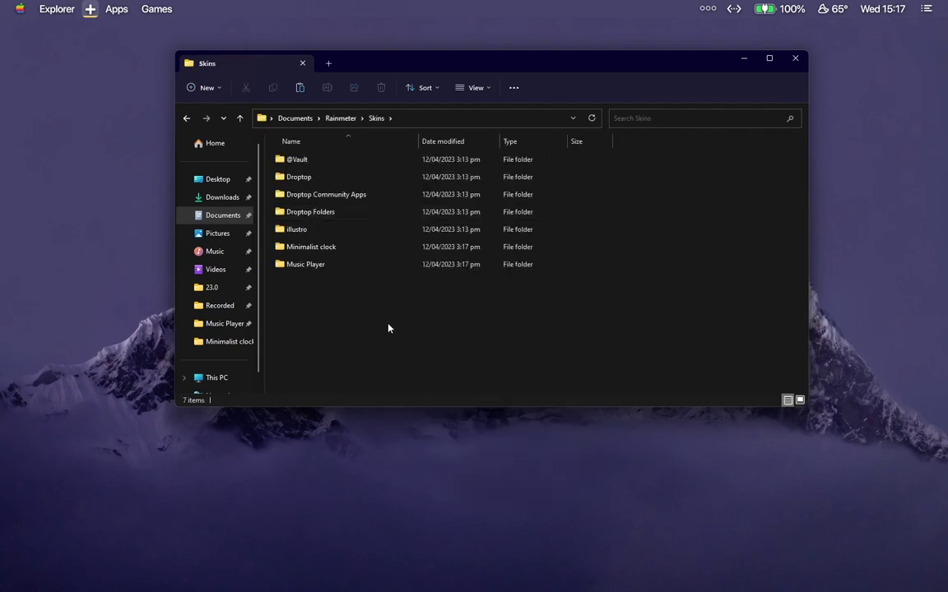
pyautogui.click(800, 64)
# - Open Manage Rainmeter from the Rainmeter icon in the taskbar tray overflow
pyautogui.moveTo(829, 584)
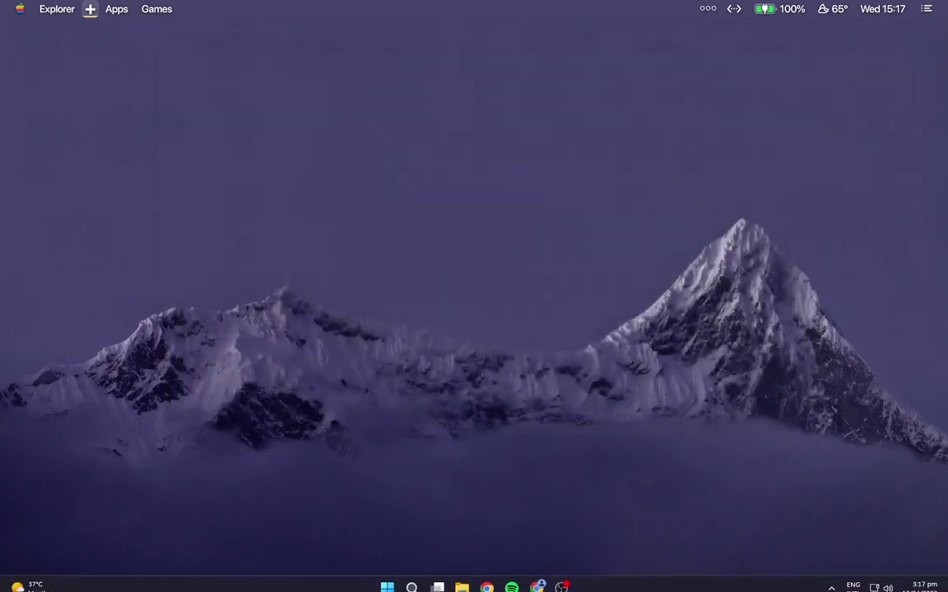
pyautogui.click(786, 529)
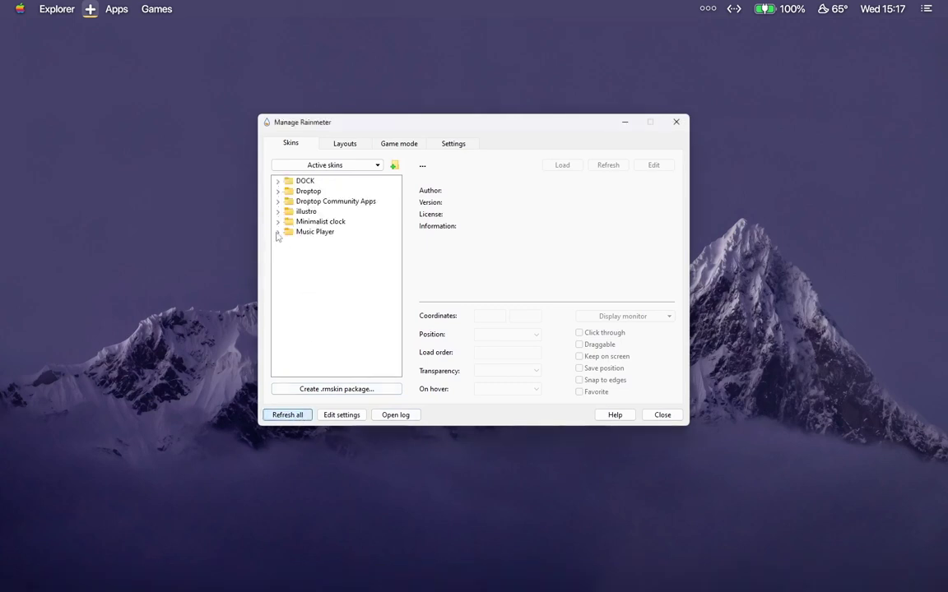
# - Load DOCK > Dock > Dock.ini and move the dock to the bottom of the screen
pyautogui.click(278, 230)
pyautogui.click(278, 181)
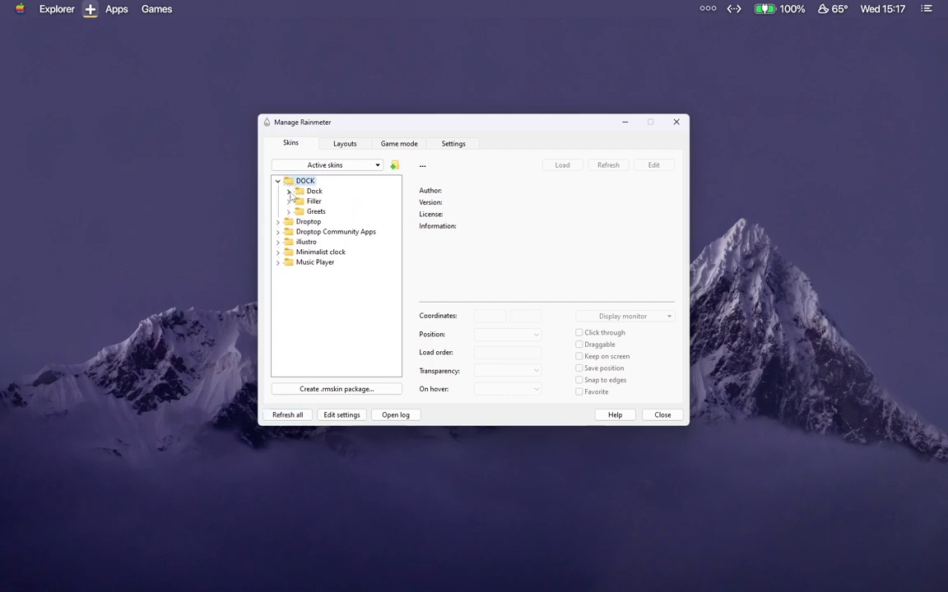
pyautogui.click(289, 191)
pyautogui.rightClick(322, 200)
pyautogui.click(325, 208)
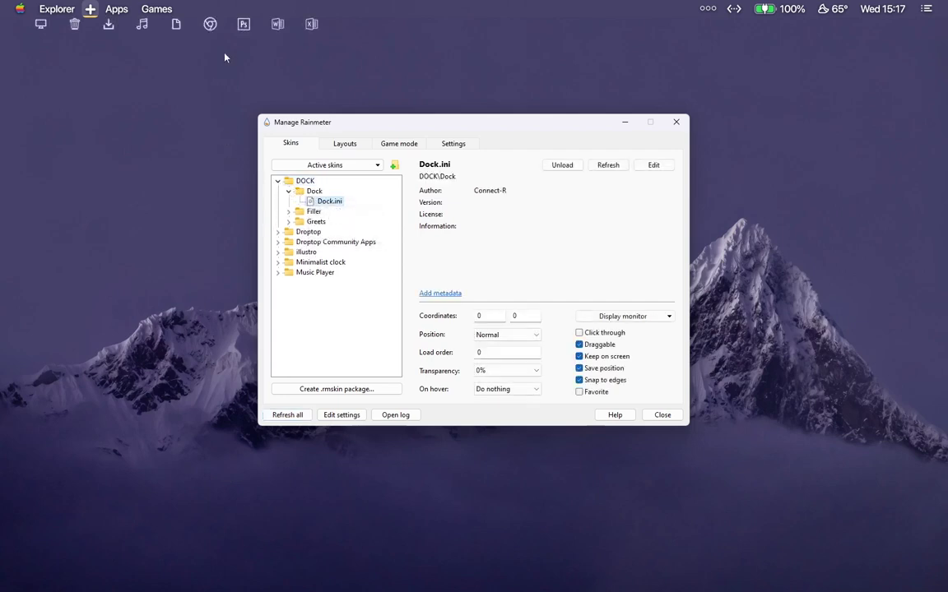
pyautogui.moveTo(182, 33); pyautogui.dragTo(325, 457)
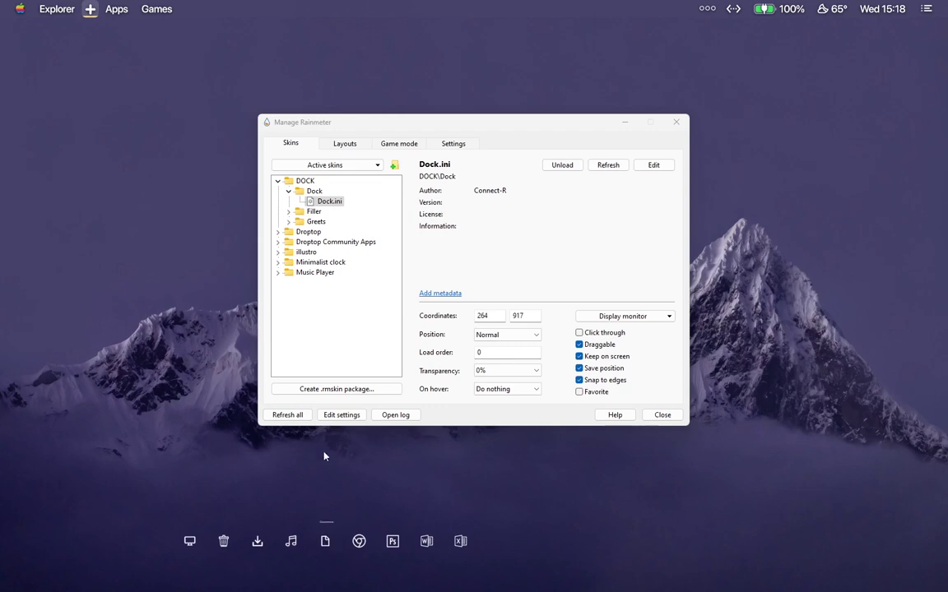
pyautogui.click(278, 182)
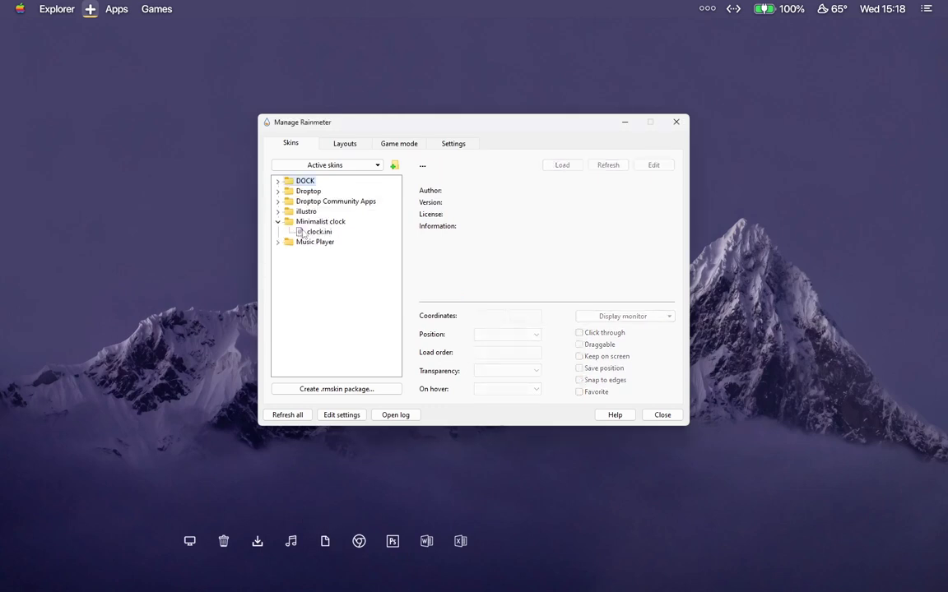
# - Load the Minimalist clock's clock.ini and nudge the clock to the right
pyautogui.rightClick(305, 233)
pyautogui.click(317, 241)
pyautogui.click(278, 222)
pyautogui.moveTo(330, 67); pyautogui.dragTo(417, 67)
# - Load the Music Player's Player.ini and close the skin manager
pyautogui.click(320, 242)
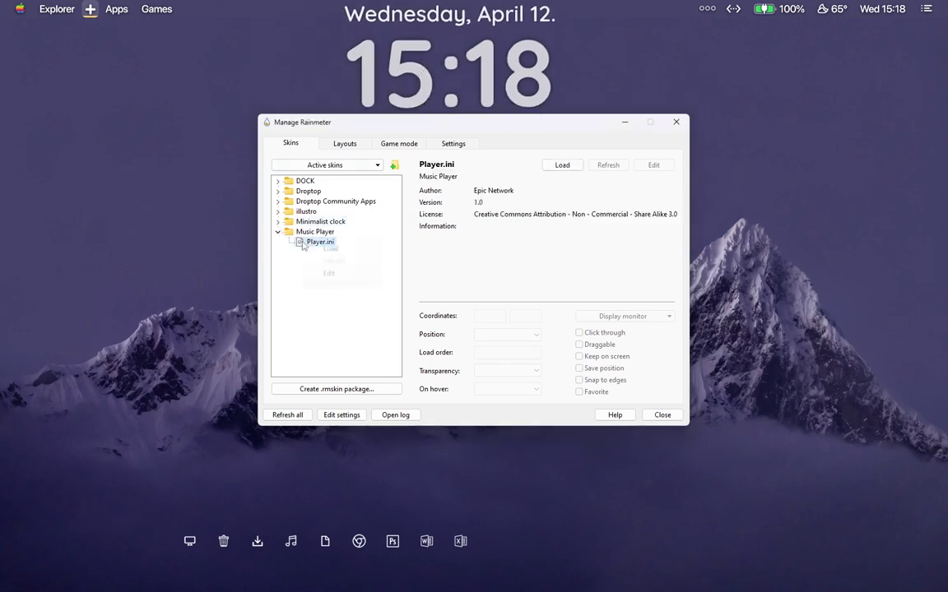
pyautogui.rightClick(317, 243)
pyautogui.click(326, 250)
pyautogui.click(278, 232)
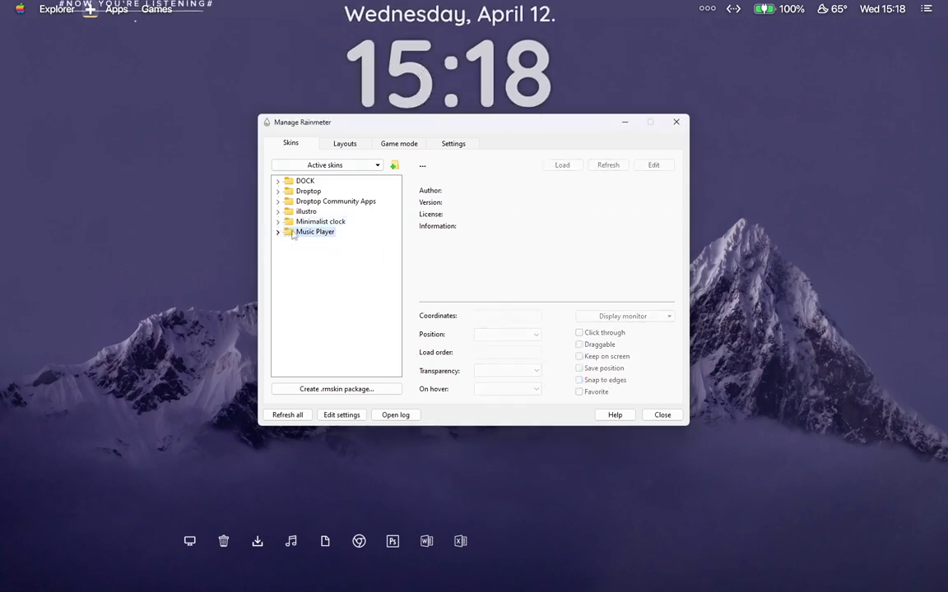
pyautogui.click(676, 121)
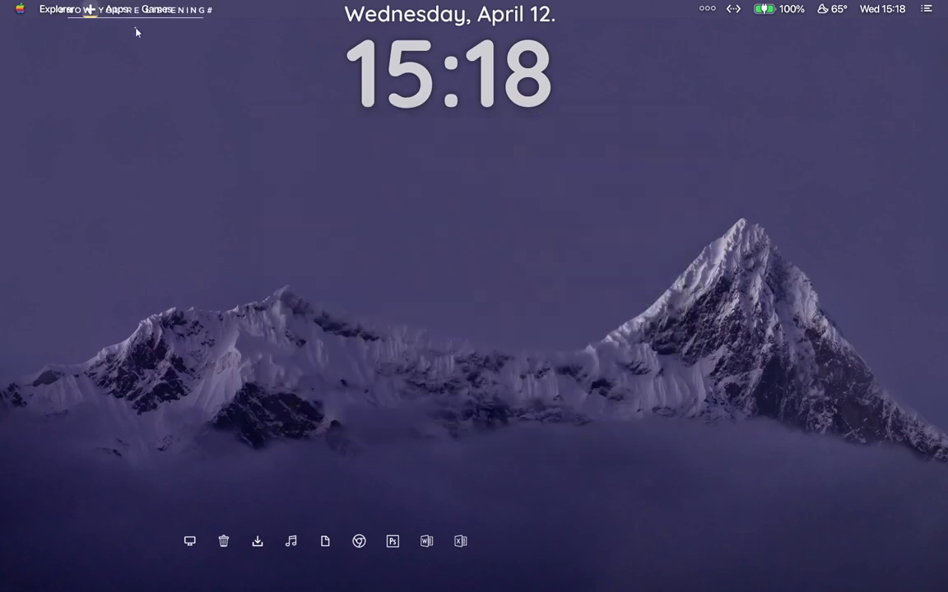
# - Centre the date and clock, place NOW YOU'RE LISTENING below them, and centre the dock at the bottom
pyautogui.moveTo(136, 32); pyautogui.dragTo(493, 425)
pyautogui.moveTo(451, 25); pyautogui.dragTo(477, 152)
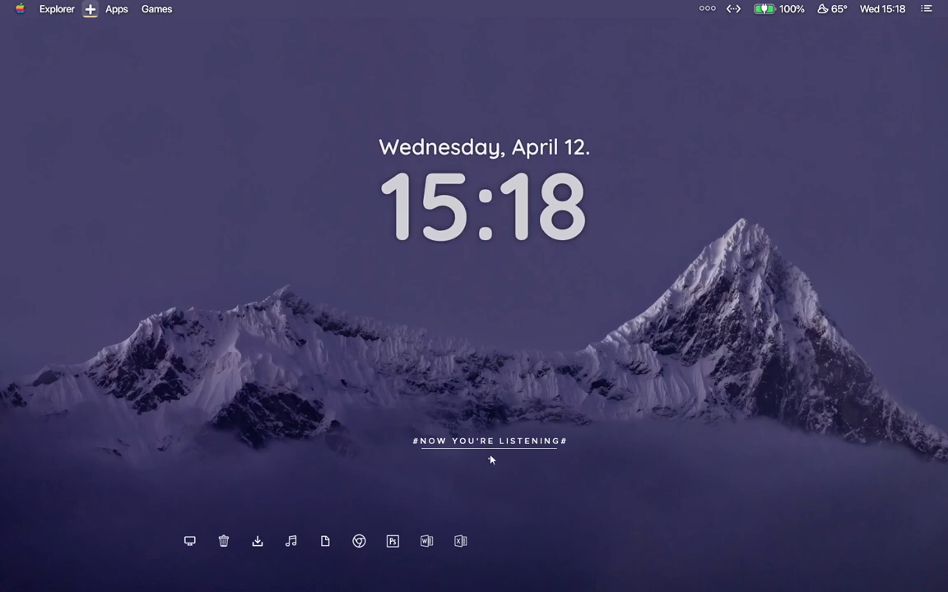
pyautogui.moveTo(484, 453); pyautogui.dragTo(485, 430)
pyautogui.moveTo(293, 543); pyautogui.dragTo(475, 536)
pyautogui.moveTo(442, 239); pyautogui.dragTo(436, 242)
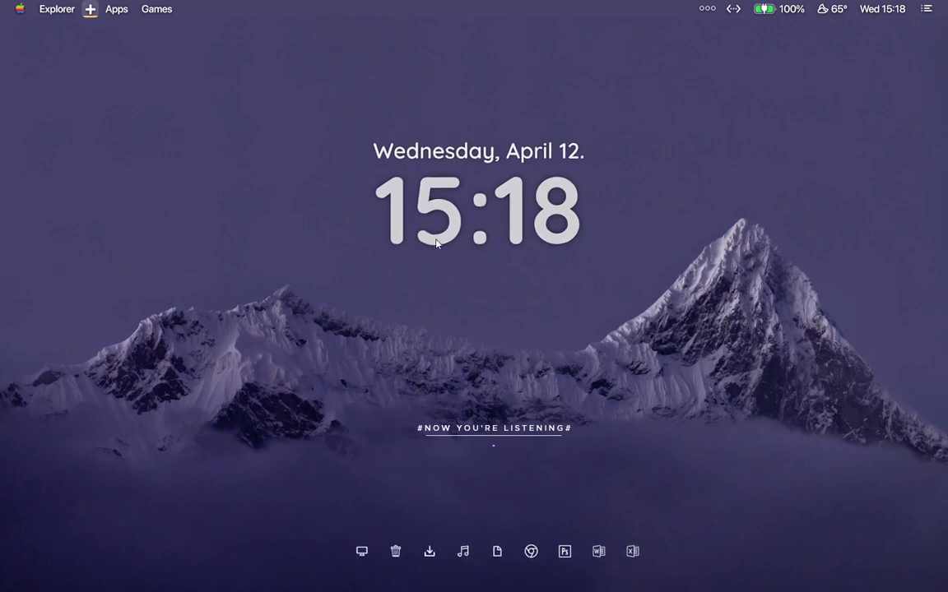
pyautogui.moveTo(487, 432); pyautogui.dragTo(477, 429)
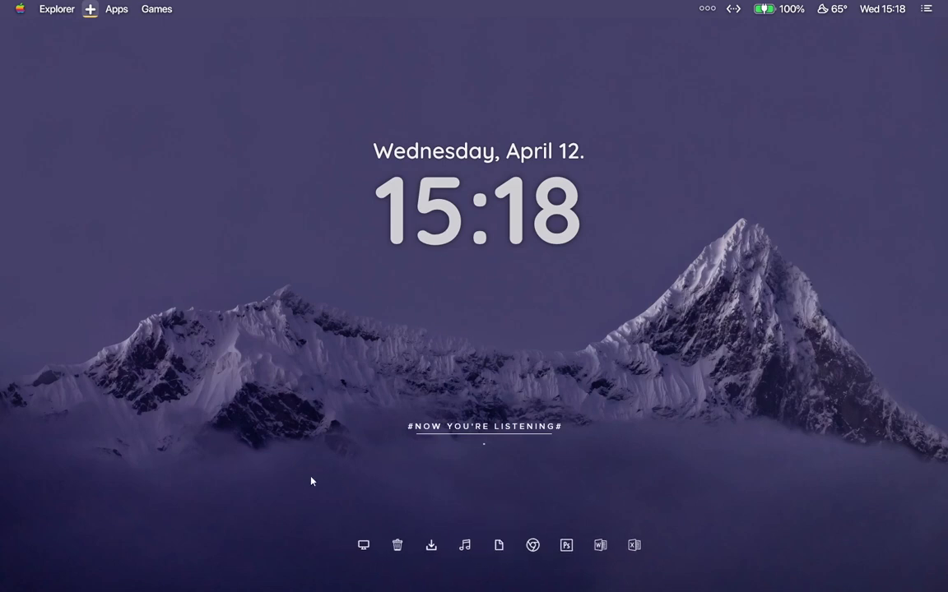
# - Open Spotify from the taskbar and play AKASHI from Liked Songs
pyautogui.moveTo(584, 586)
pyautogui.click(511, 579)
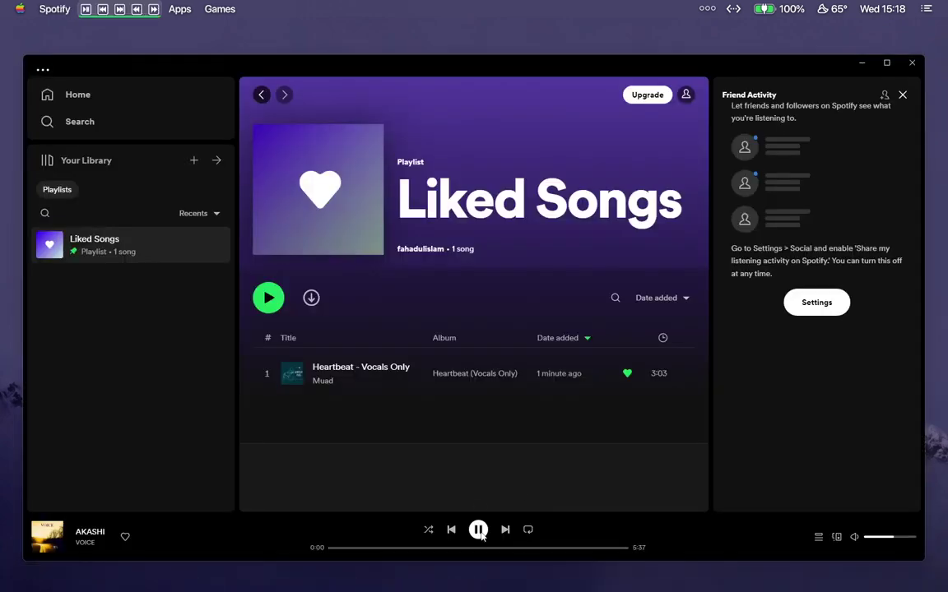